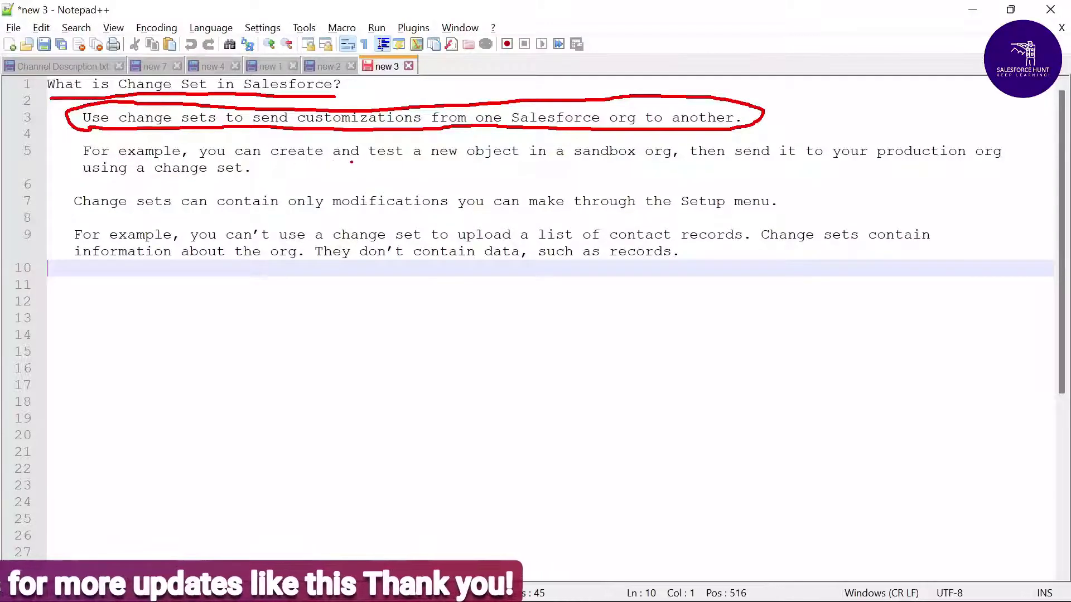
- Underline the key phrases in the change set notes, from "new object" to "such as records", and add check marks around the first example
drag(434, 159, 621, 158)
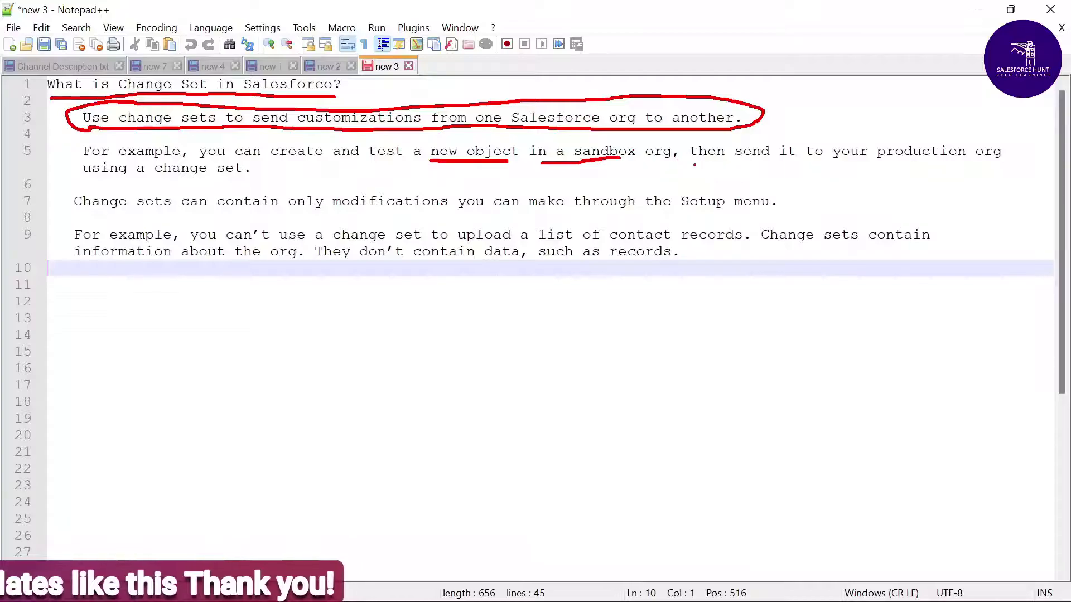
drag(696, 165, 827, 161)
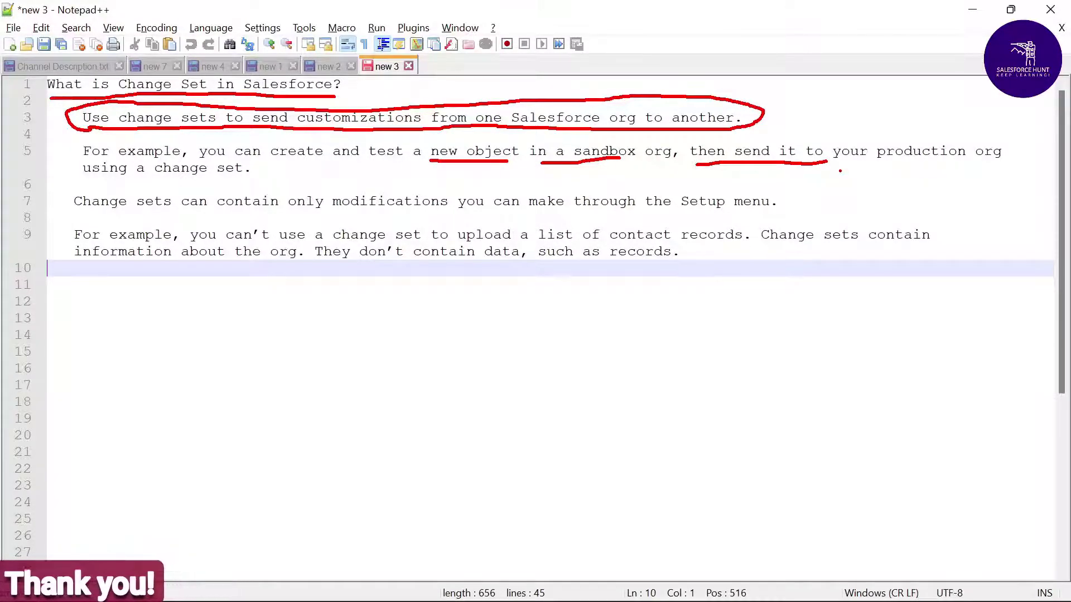
drag(106, 180, 236, 179)
drag(66, 149, 90, 145)
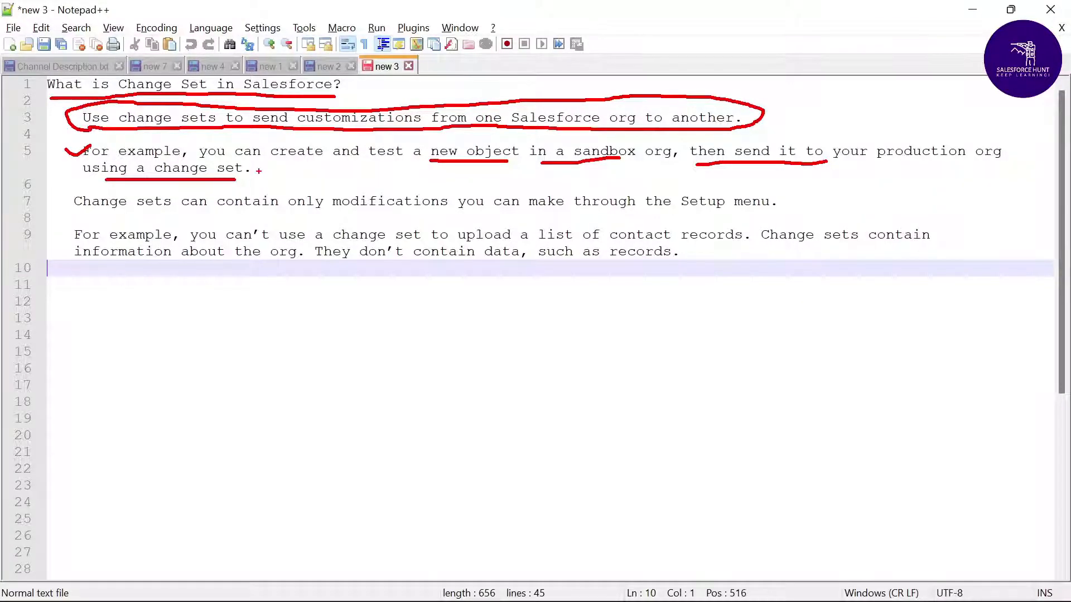
drag(260, 176, 301, 168)
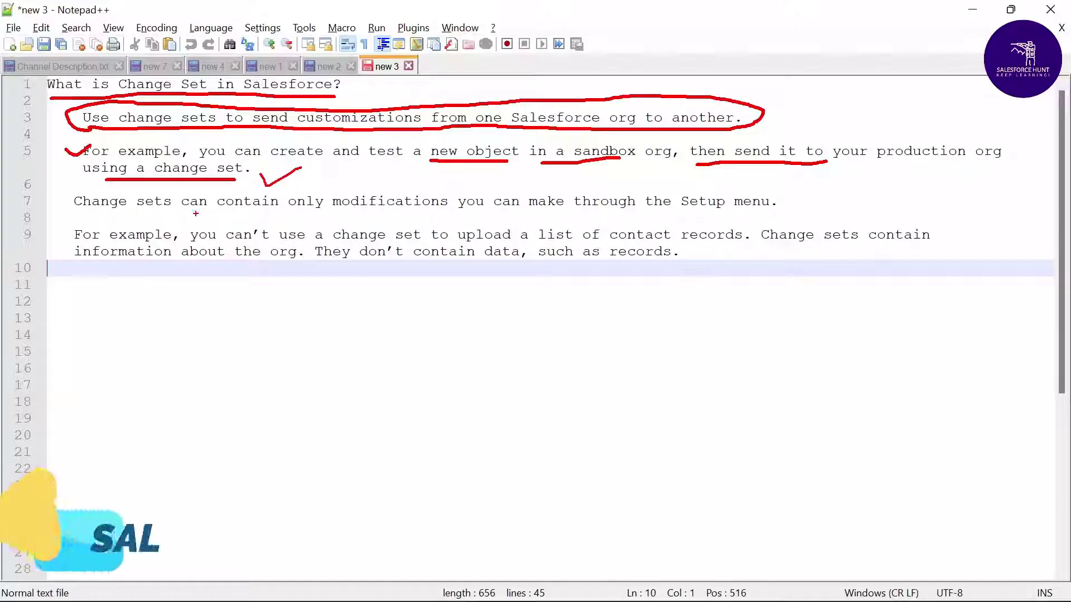
drag(180, 210, 729, 208)
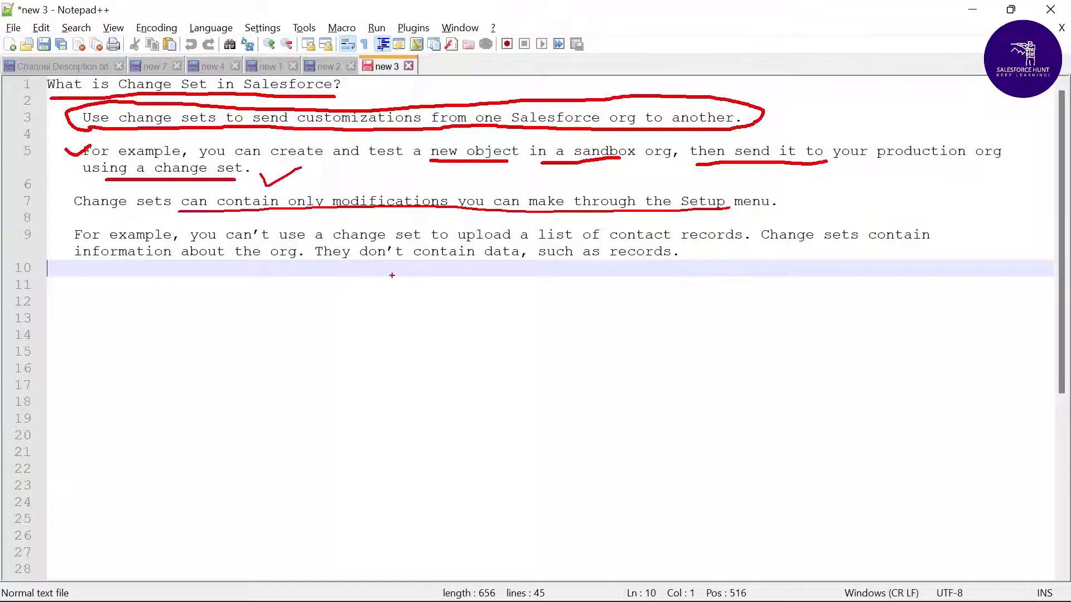
mouse_move(519, 262)
mouse_down()
mouse_move(418, 264)
mouse_move(661, 267)
mouse_move(549, 266)
mouse_up()
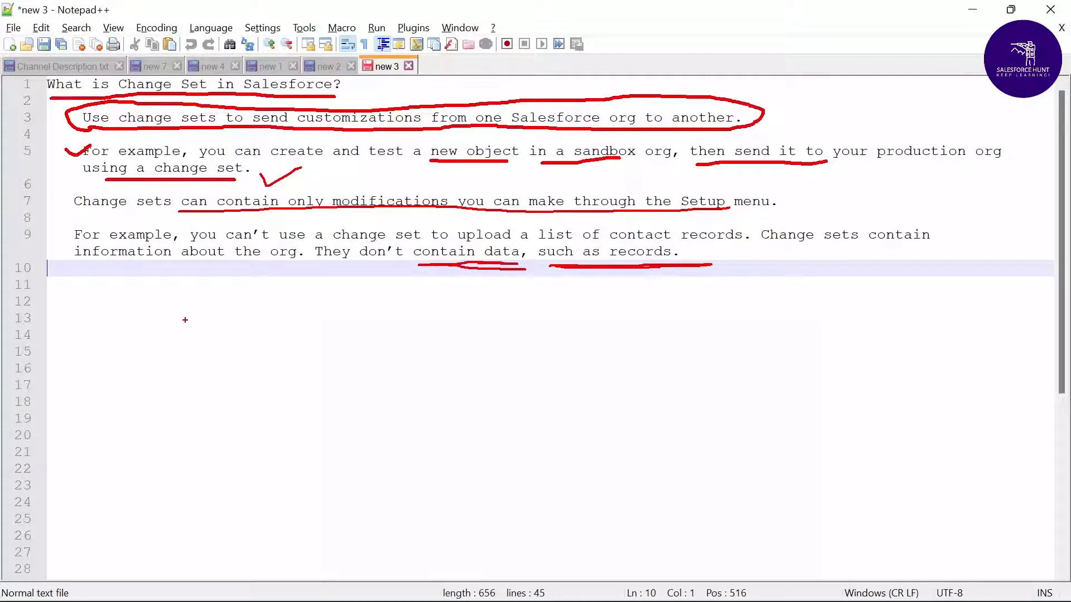
- Draw two rectangles side by side below the notes, labelling one S and the other P
mouse_move(185, 320)
mouse_down()
mouse_move(199, 392)
mouse_move(341, 421)
mouse_up()
mouse_move(258, 351)
mouse_down()
mouse_move(233, 362)
mouse_move(248, 382)
mouse_move(228, 381)
mouse_up()
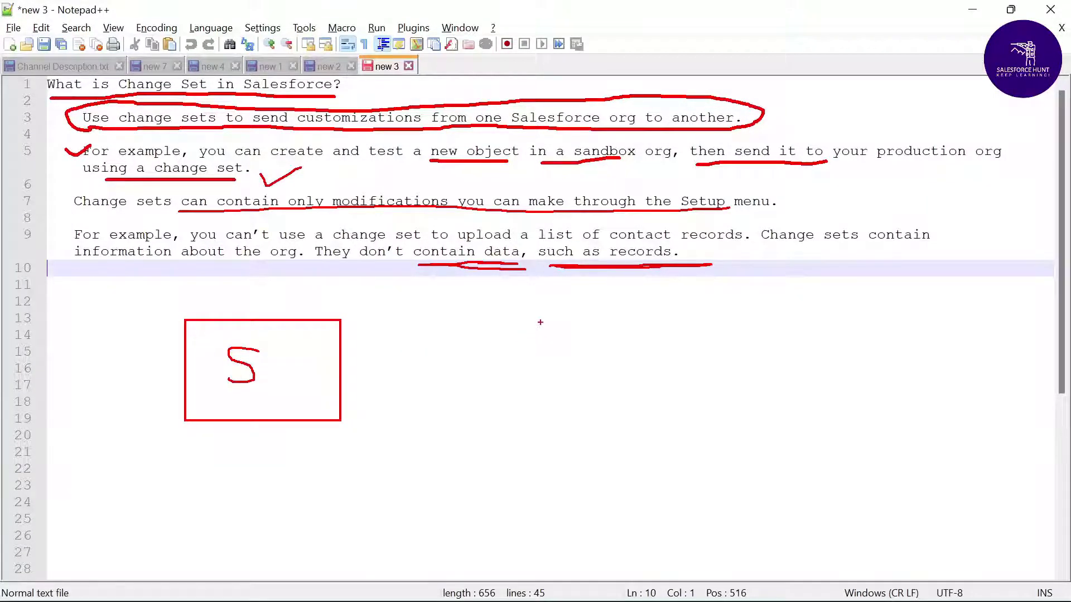
mouse_move(527, 314)
mouse_down()
mouse_move(645, 407)
mouse_move(703, 421)
mouse_up()
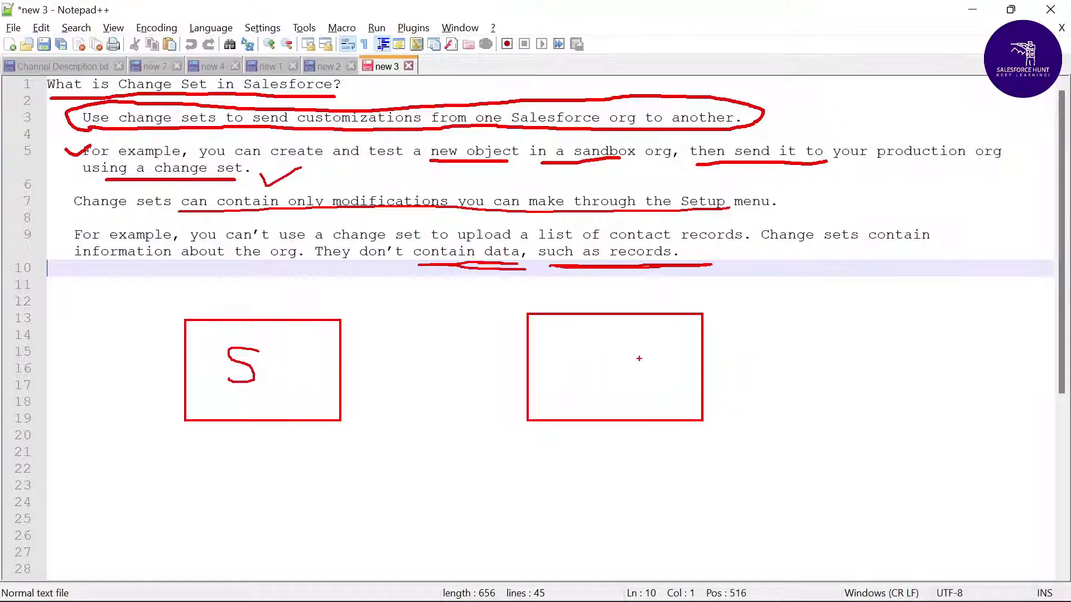
mouse_move(606, 343)
mouse_down()
mouse_move(608, 391)
mouse_move(619, 332)
mouse_move(609, 362)
mouse_up()
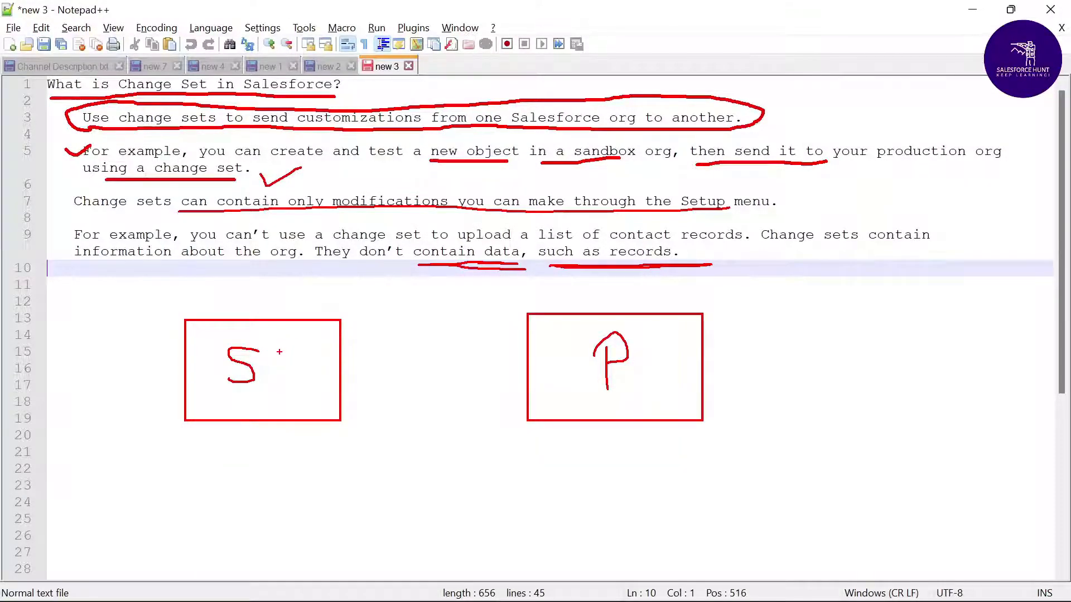
- Draw curved arrows from box S to box P and back, marking each start with O and each end with I
mouse_move(269, 319)
mouse_down()
mouse_move(351, 276)
mouse_move(523, 357)
mouse_move(500, 325)
mouse_move(498, 368)
mouse_up()
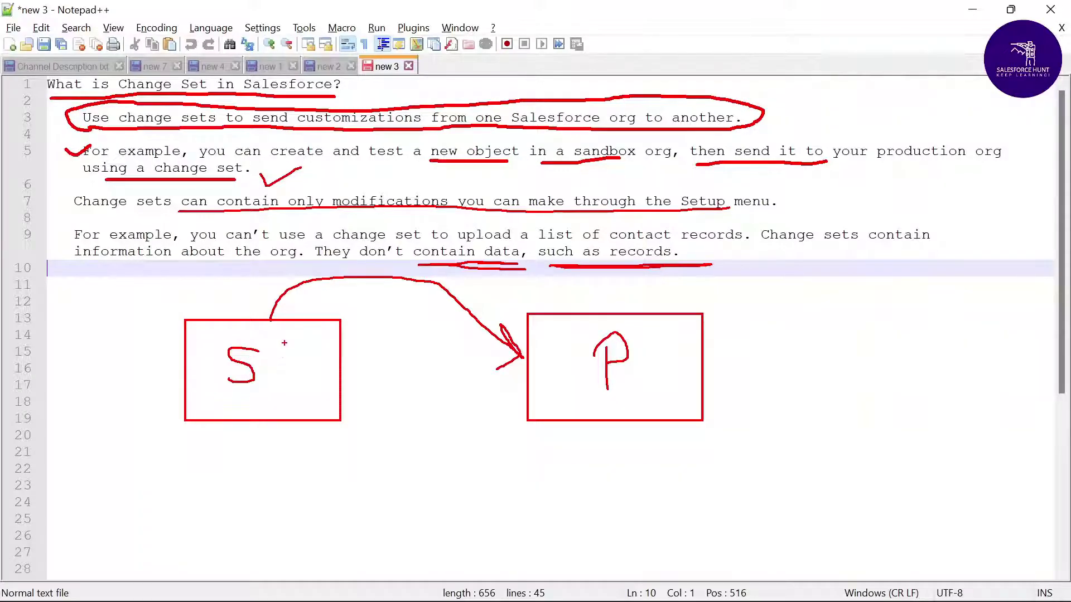
mouse_move(320, 287)
mouse_down()
mouse_move(310, 290)
mouse_move(323, 308)
mouse_move(328, 289)
mouse_up()
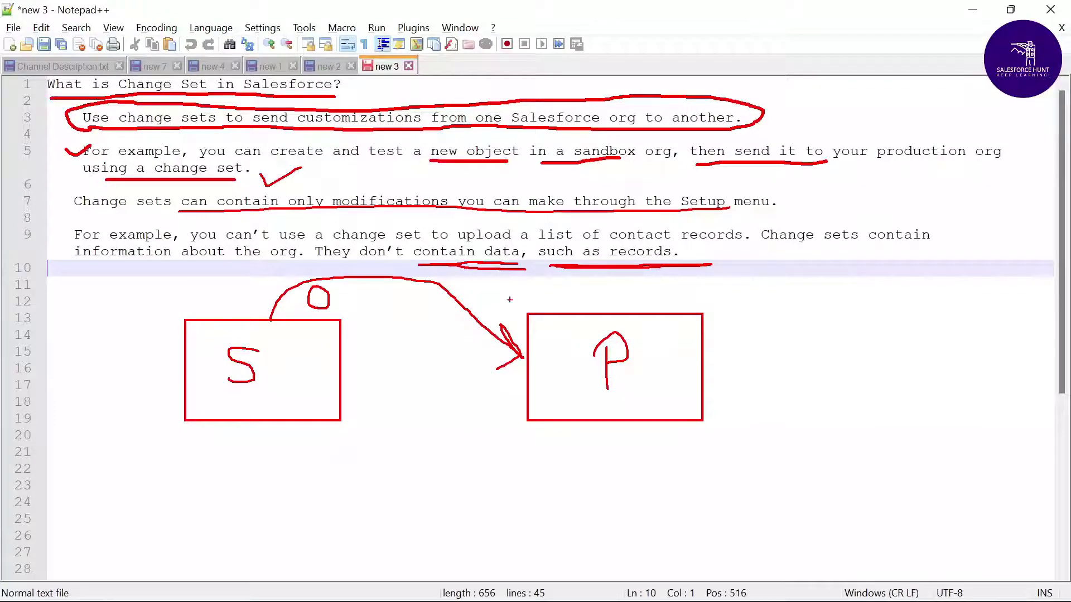
mouse_move(543, 285)
mouse_down()
mouse_move(544, 304)
mouse_move(556, 286)
mouse_move(535, 306)
mouse_move(556, 306)
mouse_up()
mouse_move(618, 461)
mouse_down()
mouse_move(613, 436)
mouse_move(502, 527)
mouse_move(331, 467)
mouse_up()
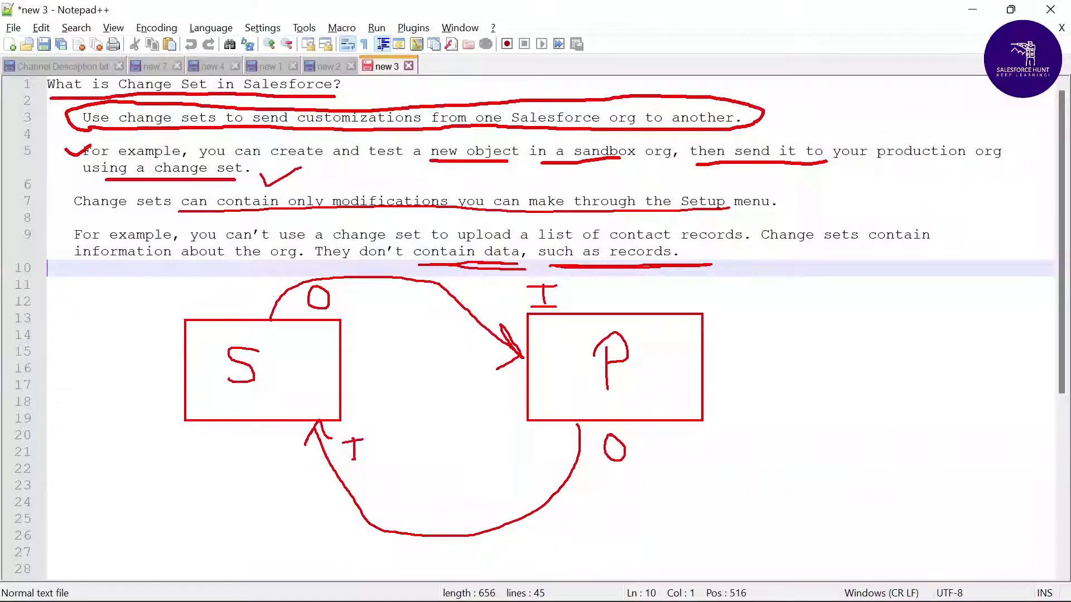
drag(346, 462, 363, 460)
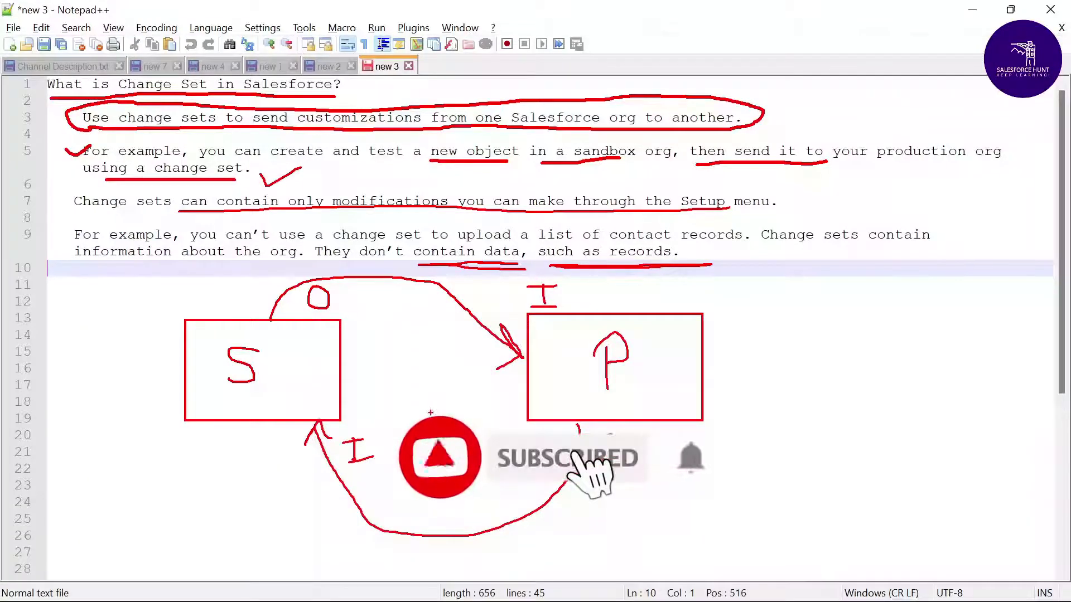
- Clear the screen annotations and switch to Chrome, reloading the production org's home page
key(Escape)
key(alt+Tab)
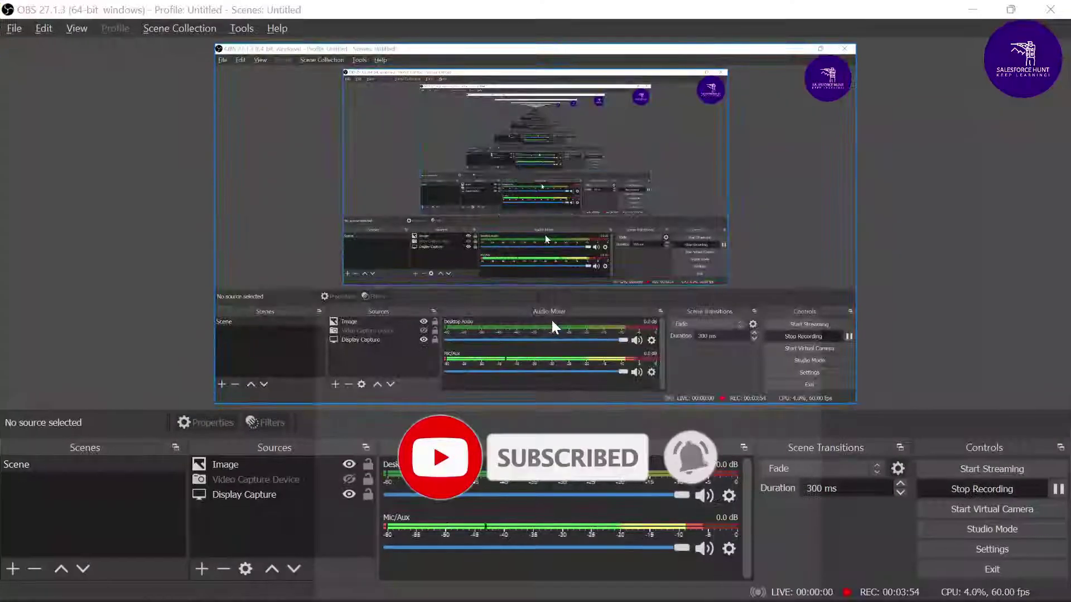
key(alt+Tab)
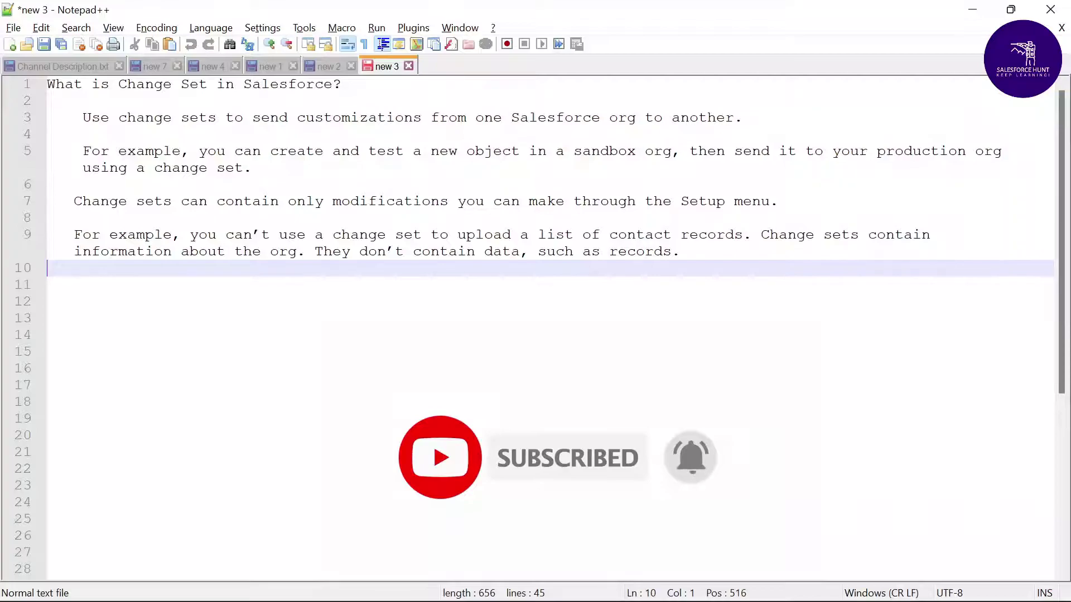
key(alt+Tab)
key(Tab)
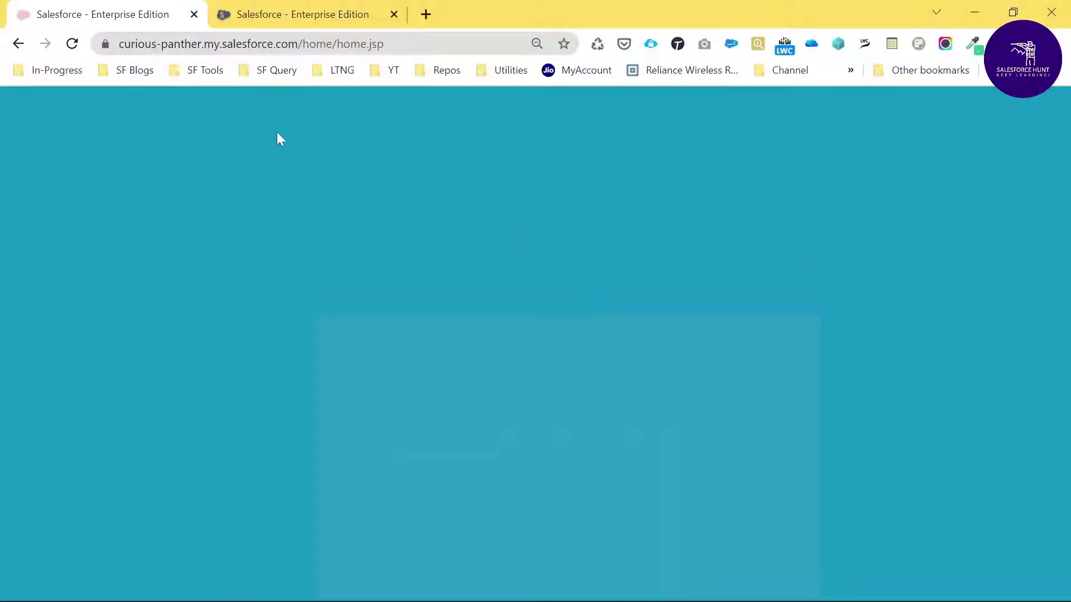
click(72, 44)
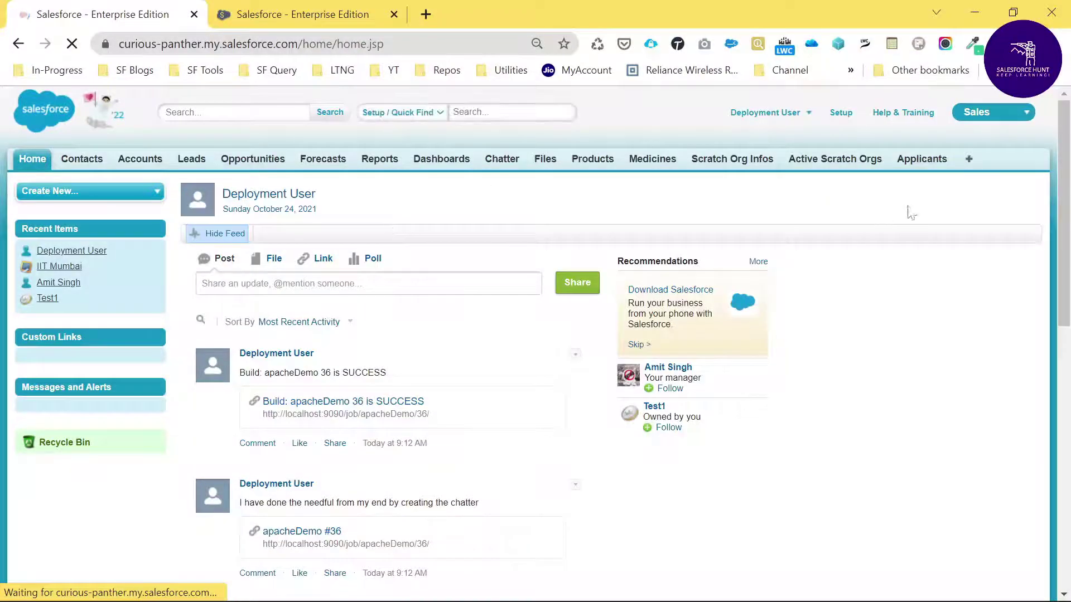
- In the dev sandbox org's setup, search for "objects" and open the Custom Objects page
key(ctrl+Tab)
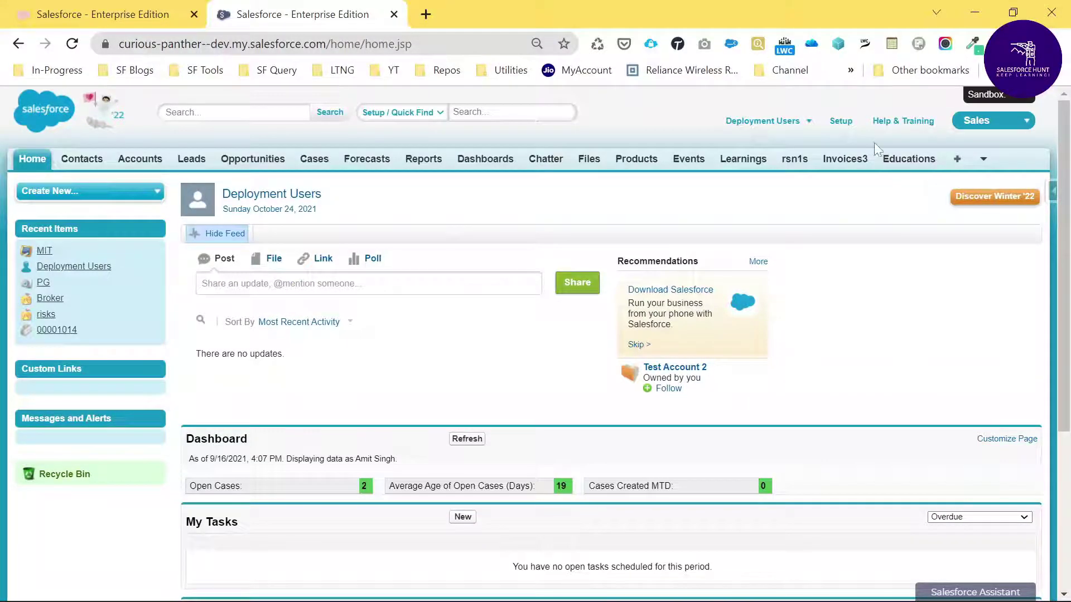
click(841, 124)
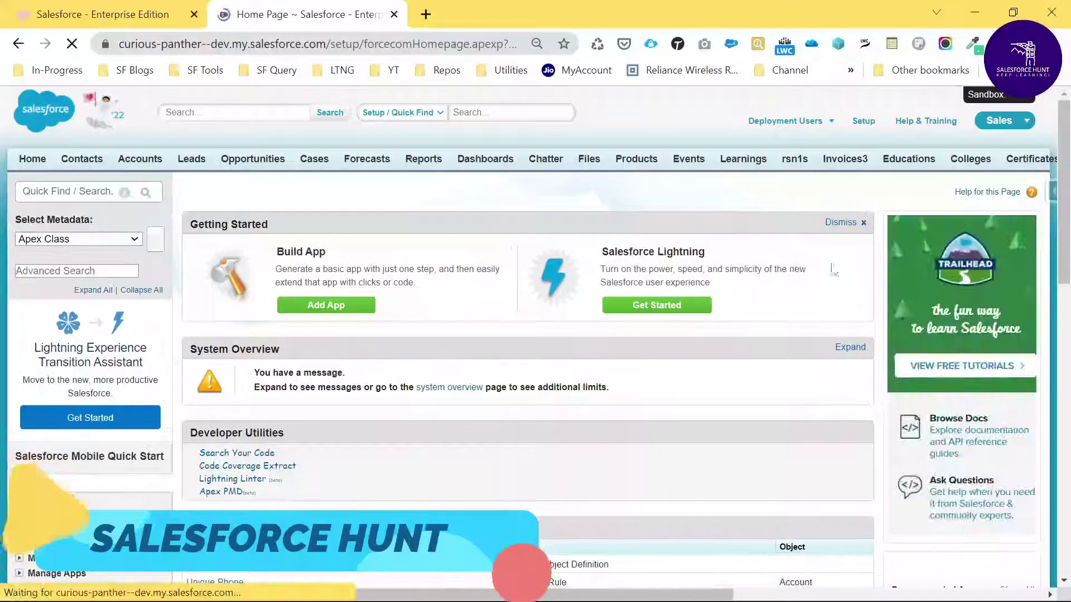
click(50, 191)
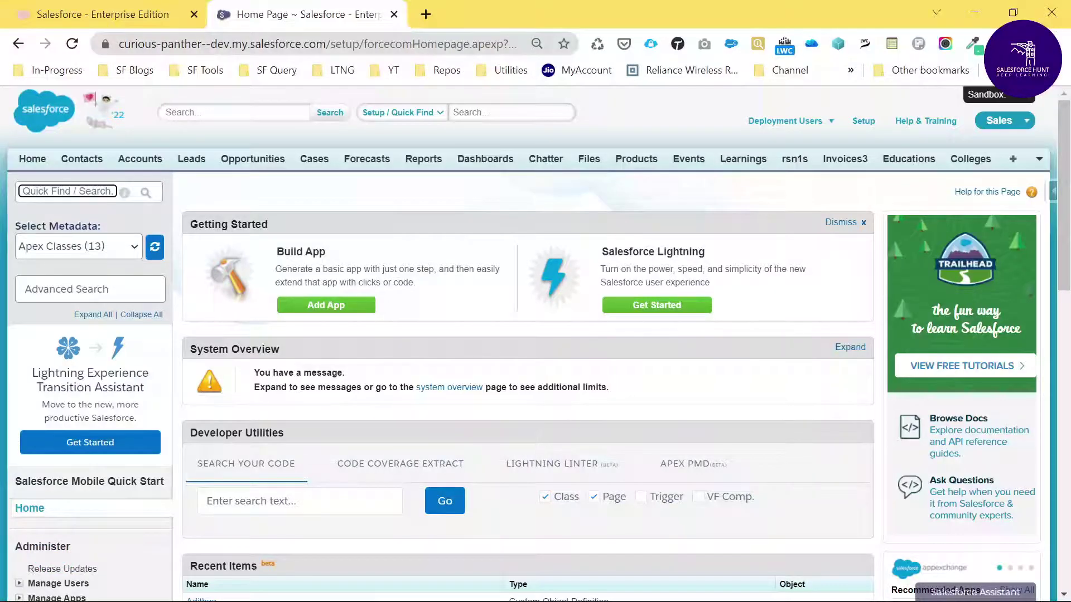
text(objects)
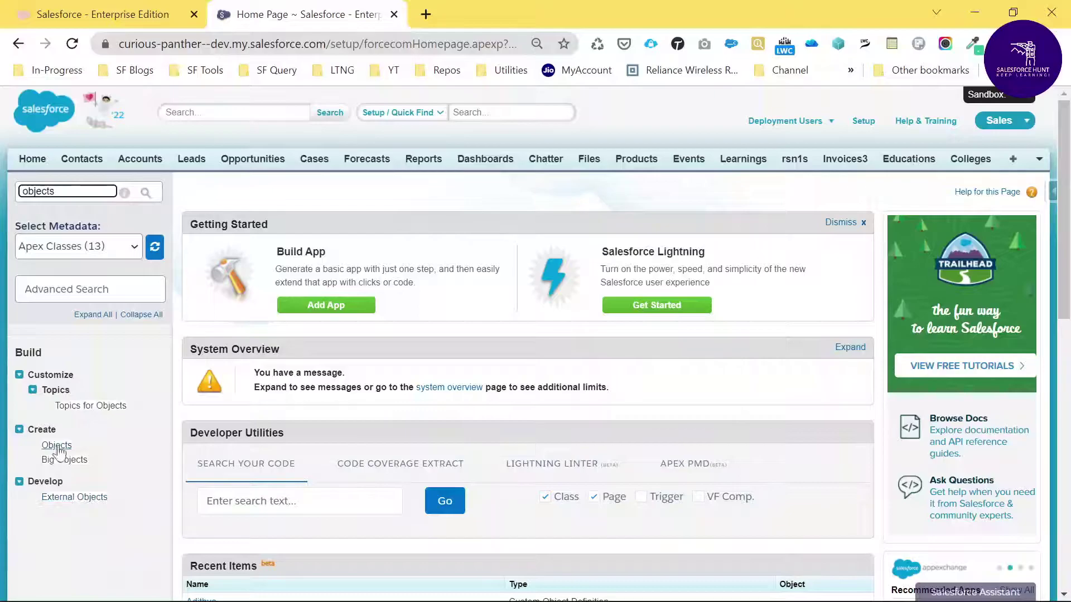
click(438, 413)
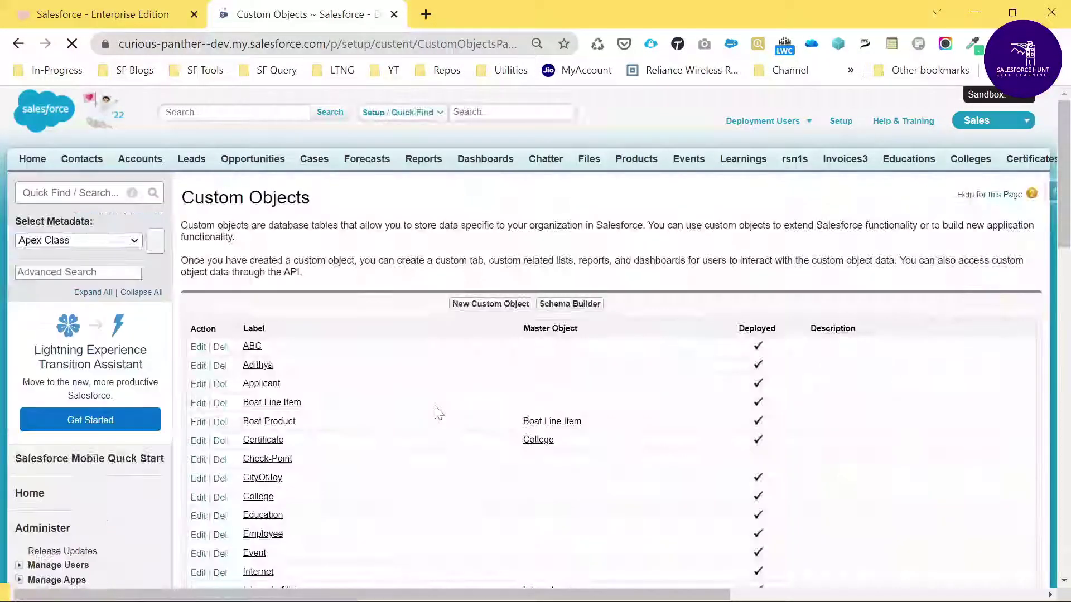
- Create and save a custom object with label PQR, plural label PQRs and object name PQR
click(489, 304)
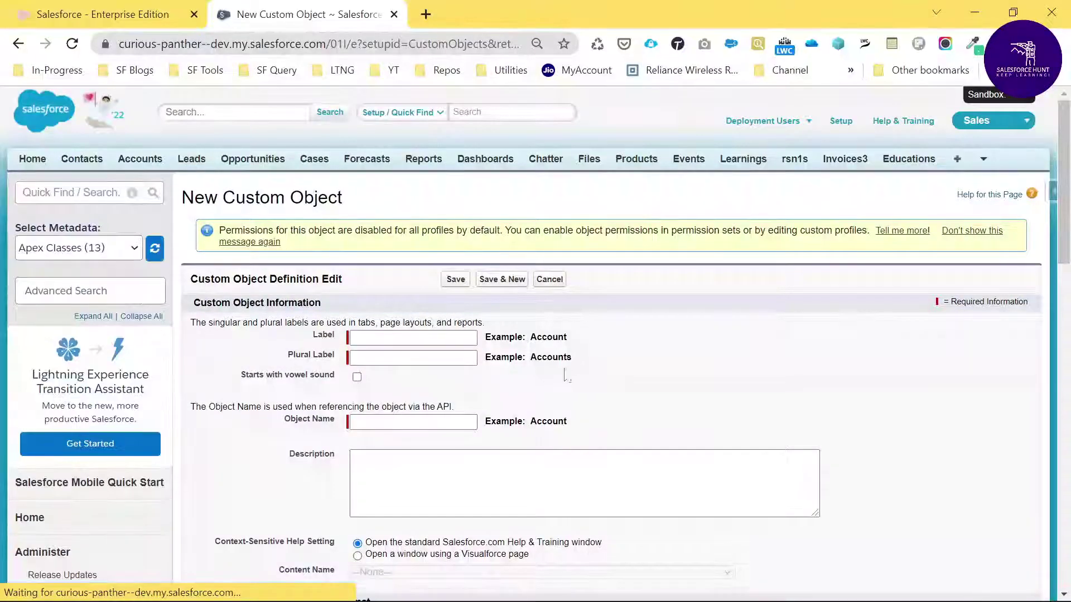
click(413, 337)
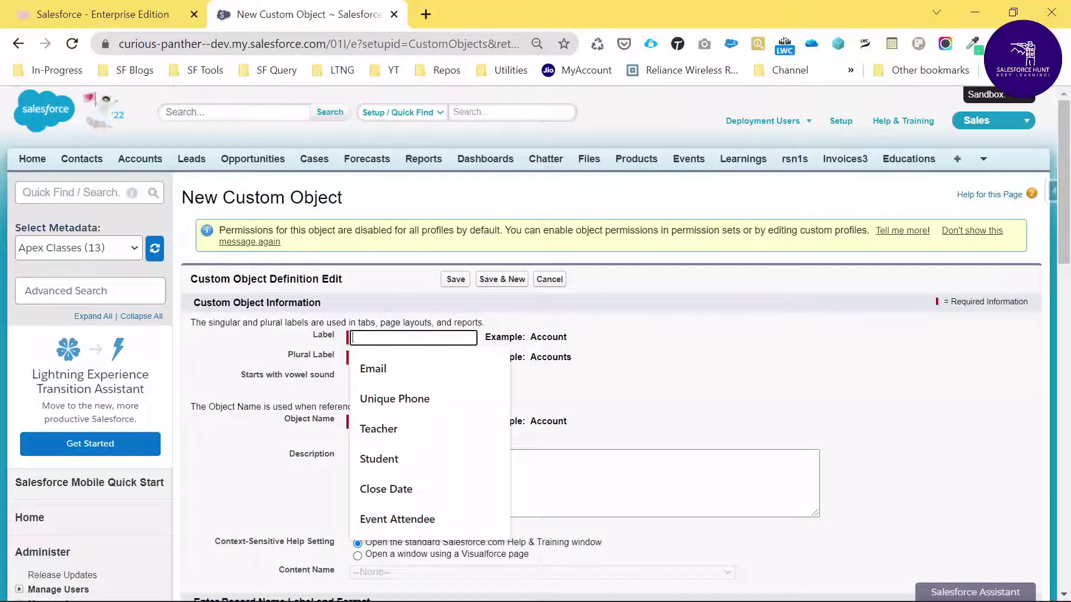
text(PQR)
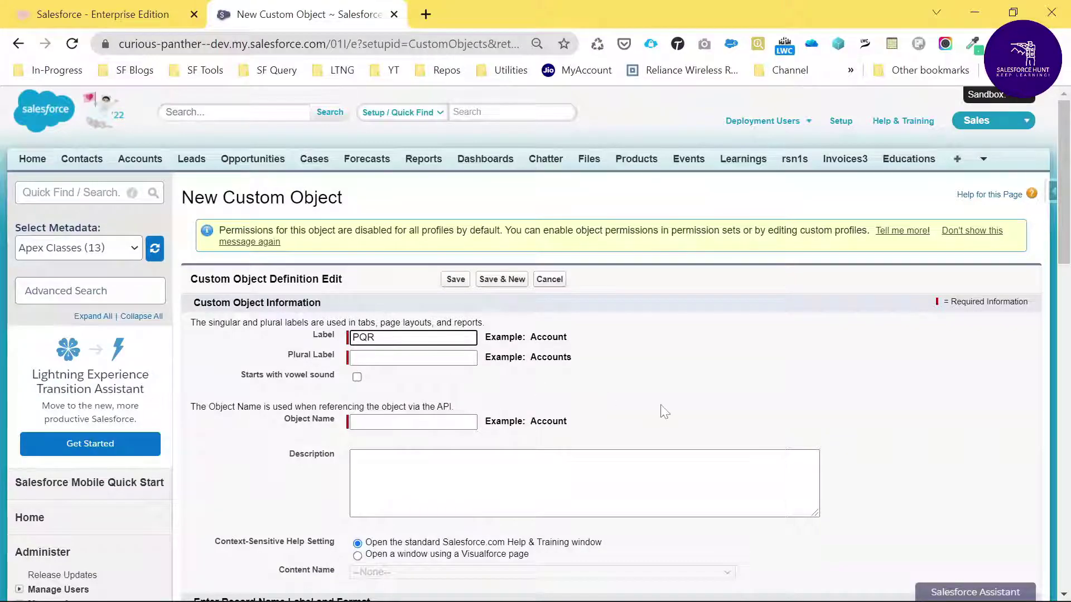
key(Tab)
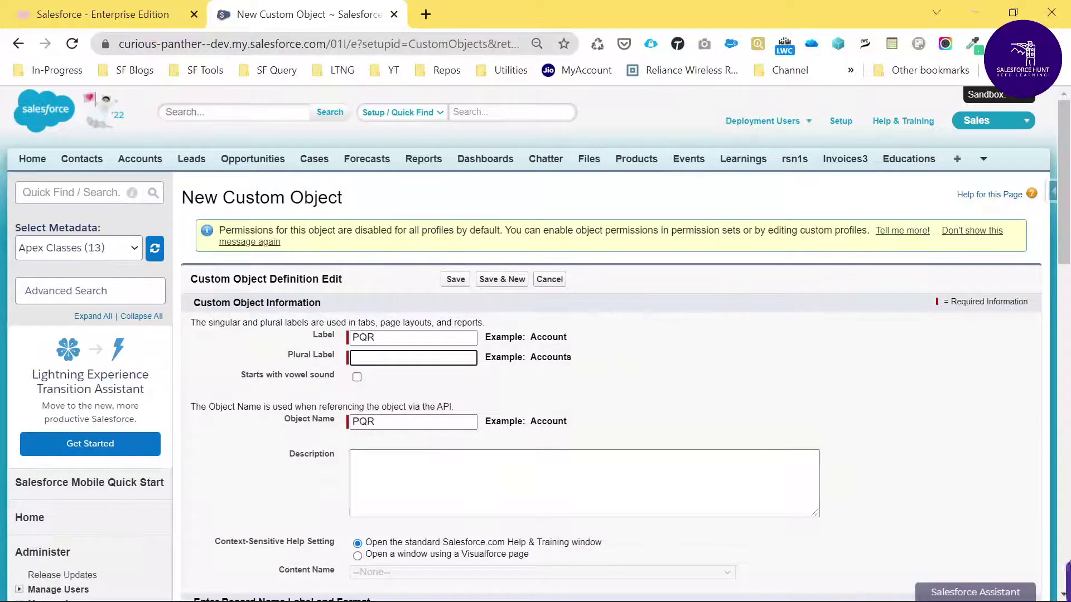
text(PQRs)
click(692, 405)
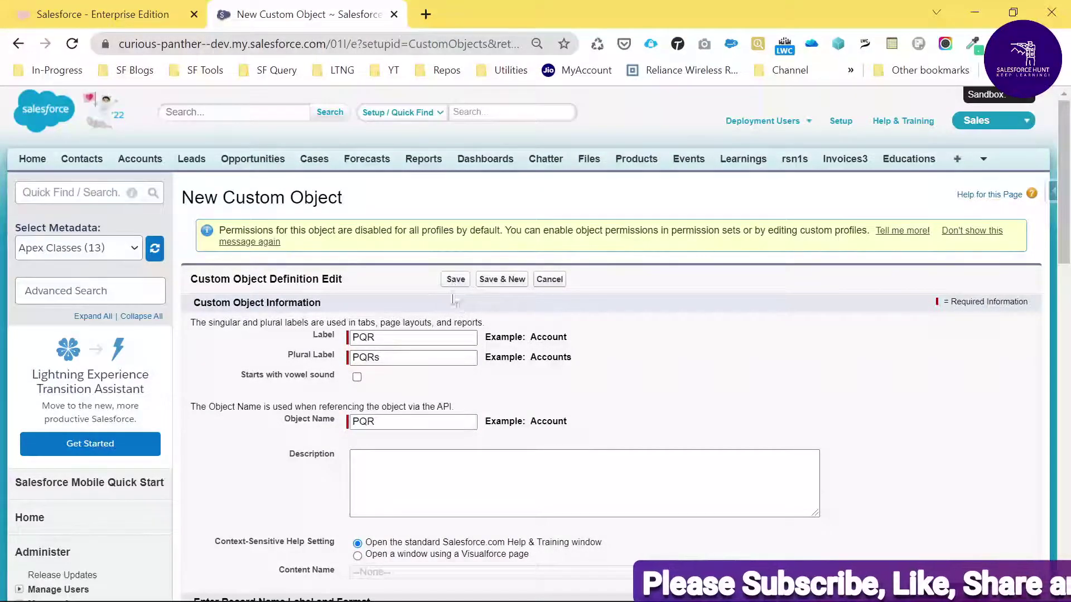
click(454, 279)
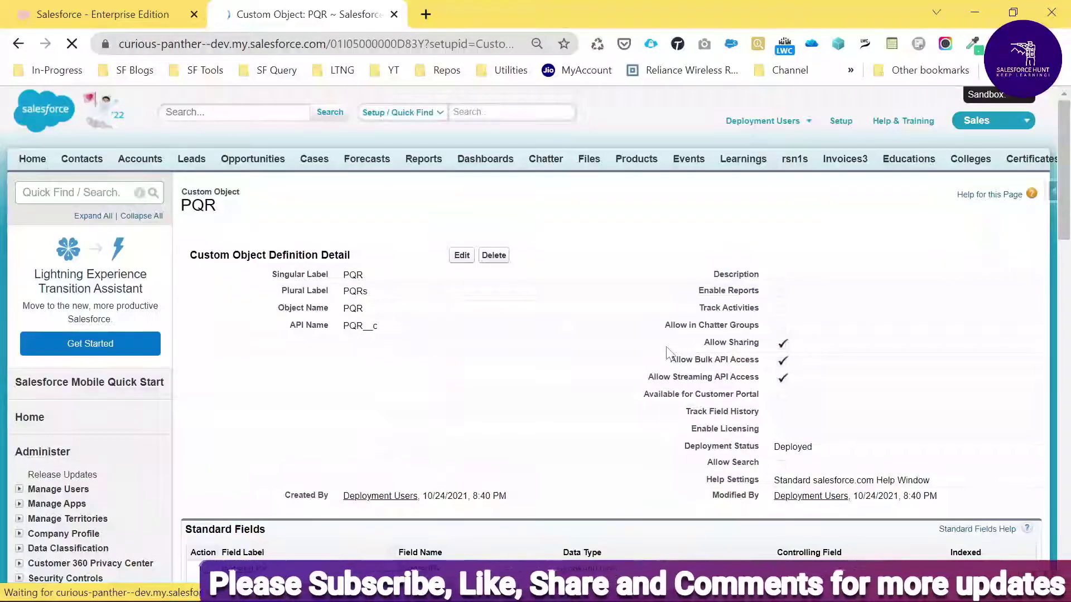
- Start a new custom field on the PQR object with the Email data type and continue to its details
scroll(677, 369, down, 4)
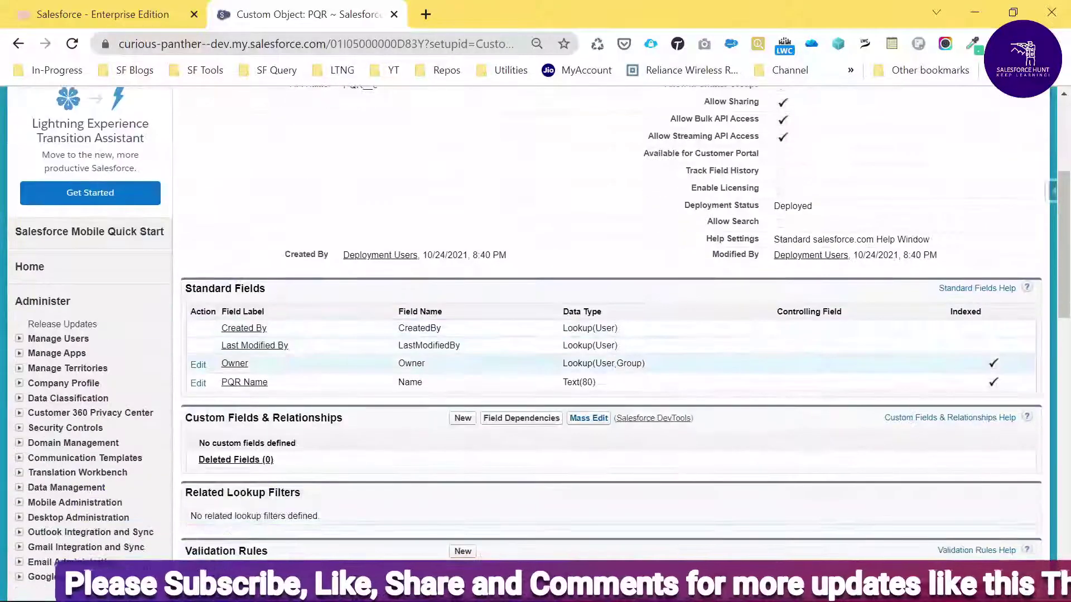
scroll(552, 377, down, 3)
click(462, 251)
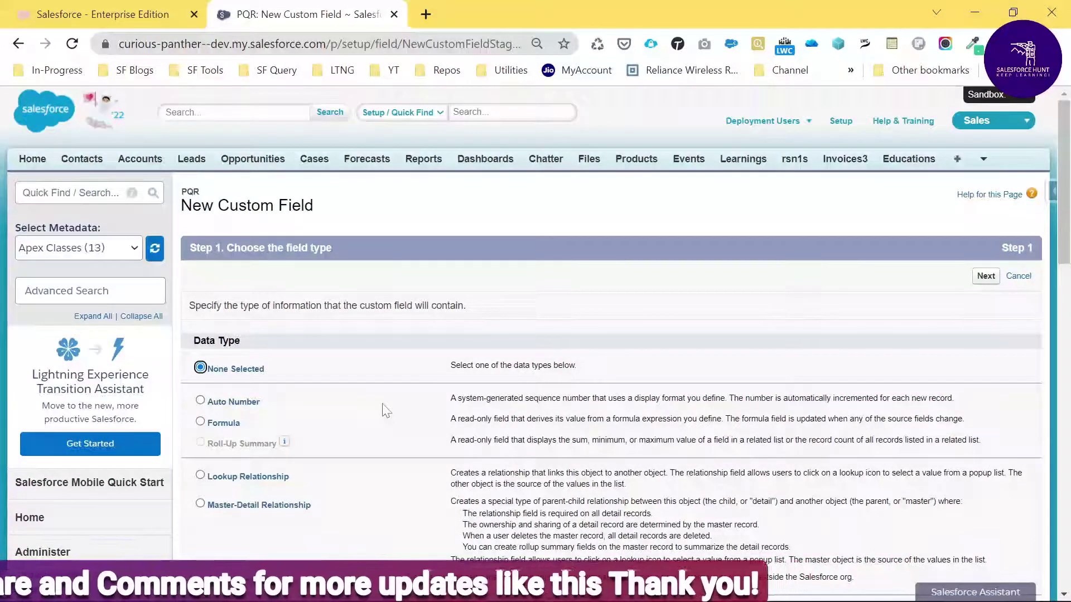
scroll(387, 411, down, 6)
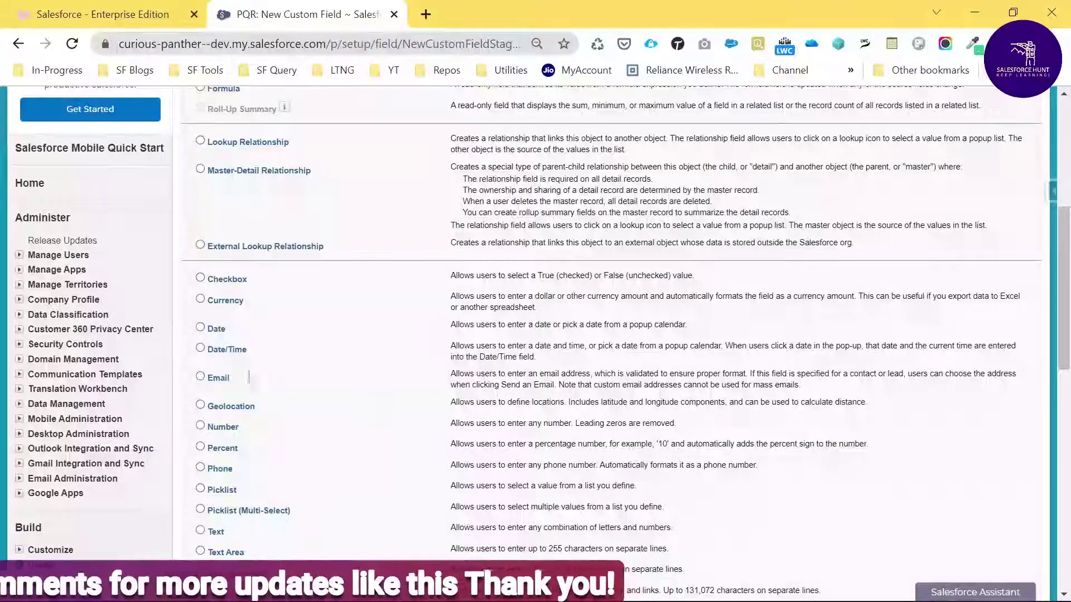
click(219, 377)
scroll(635, 368, up, 6)
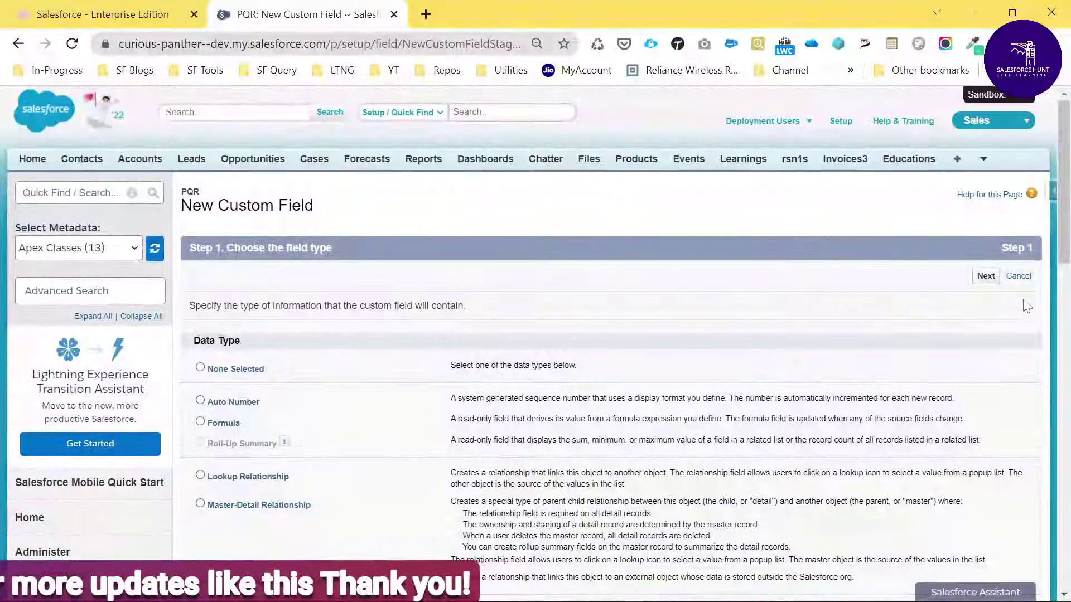
click(986, 276)
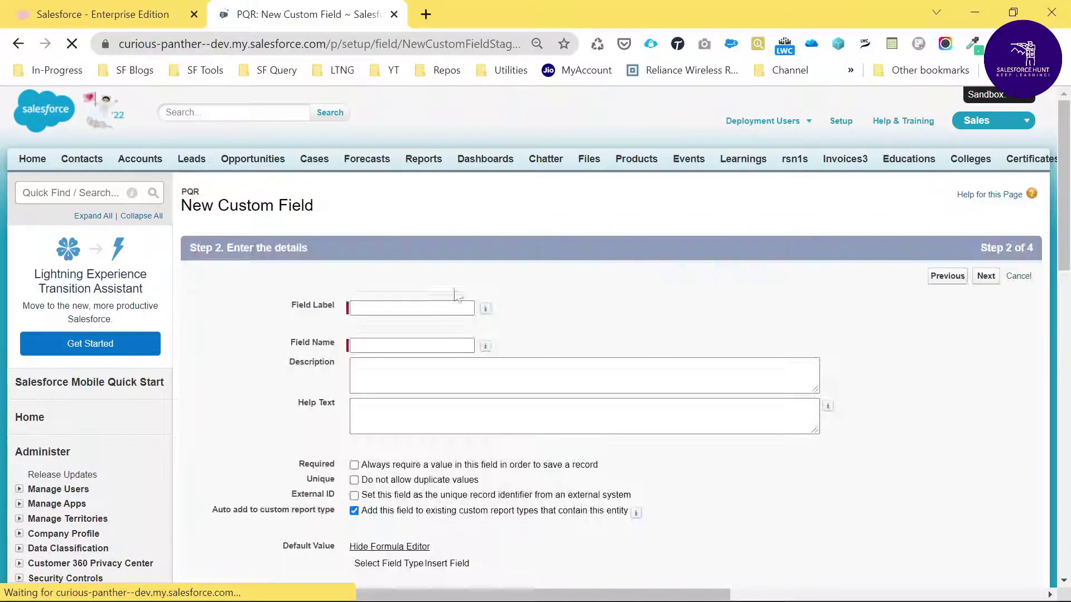
- Label the new PQR email field Email, keep the default field-level security and PQR Layout assignment, and save it
click(446, 308)
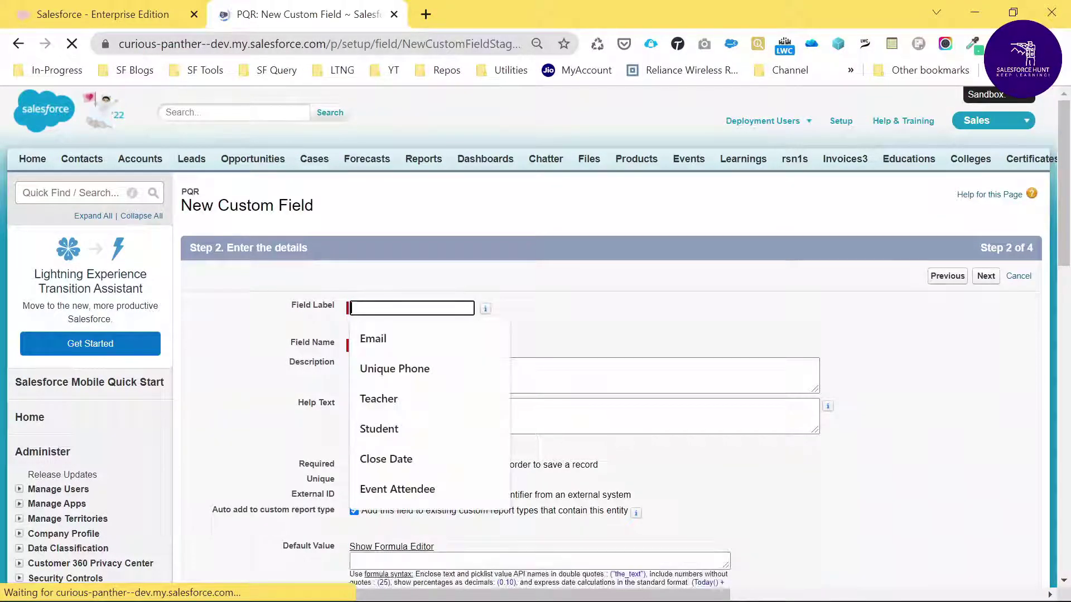
click(373, 338)
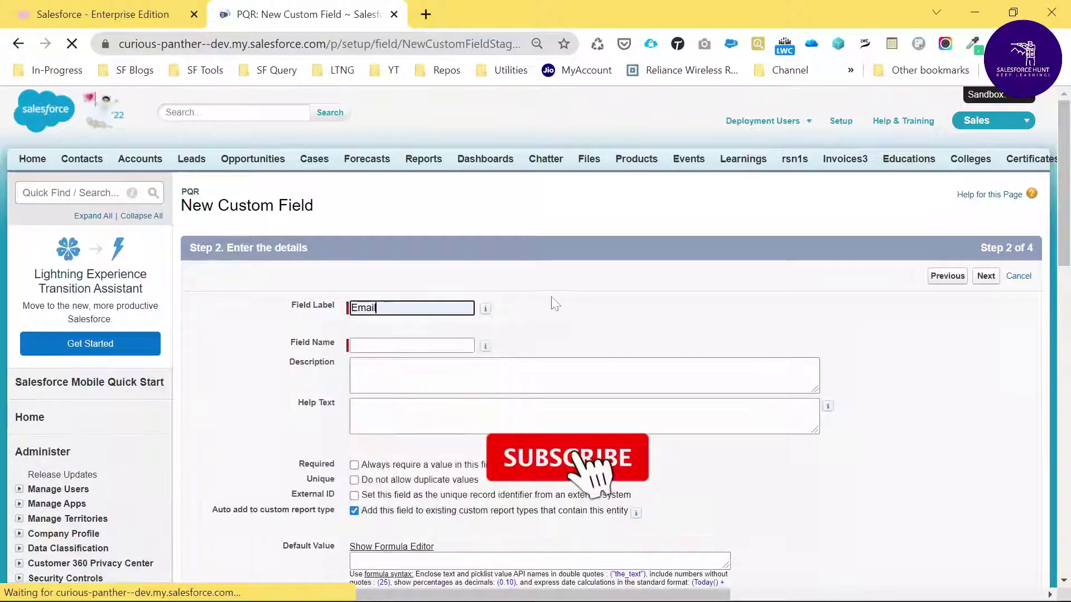
click(993, 279)
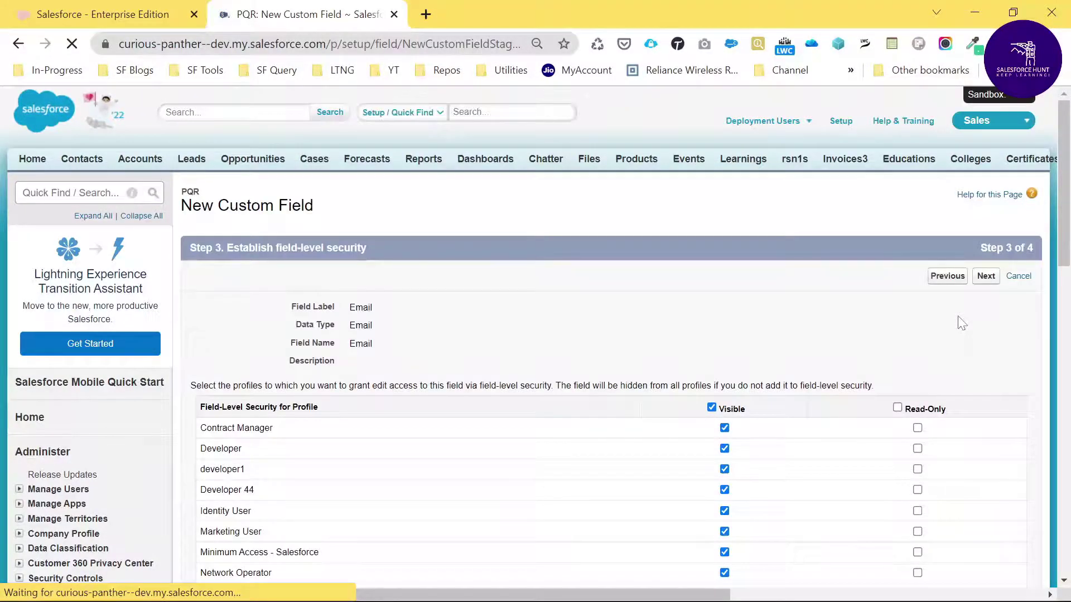
click(985, 276)
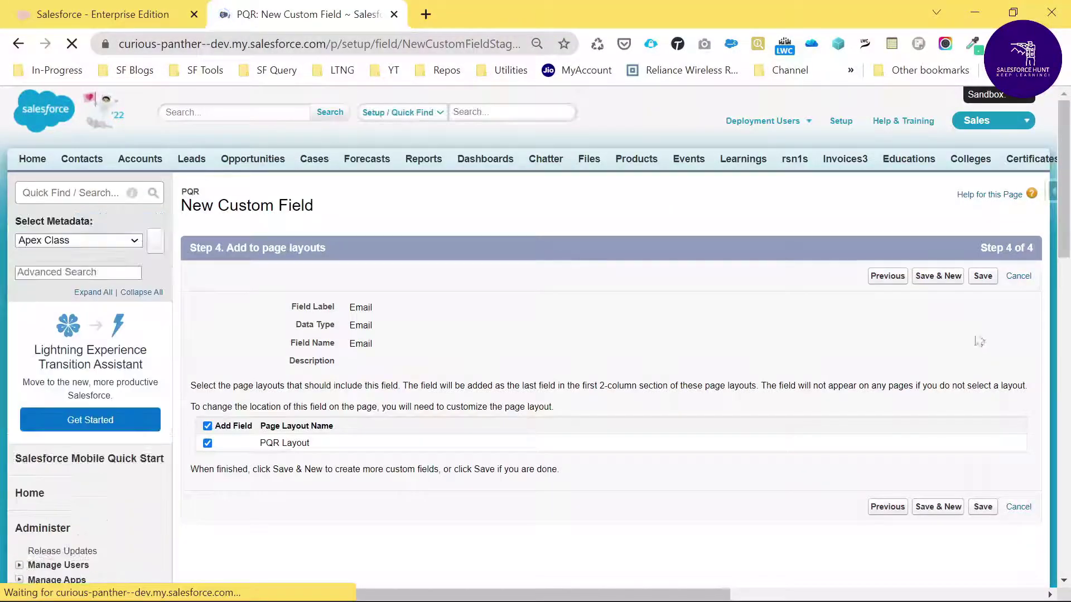
click(983, 276)
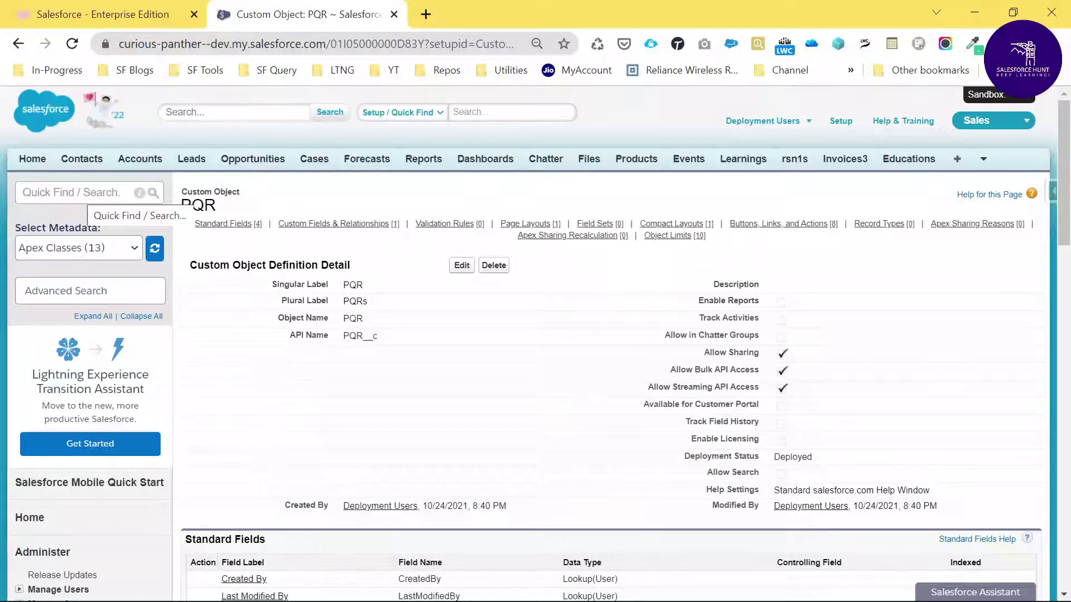
- Search the dev sandbox's setup for the outbound entries and open the Outbound Change Sets page
click(84, 193)
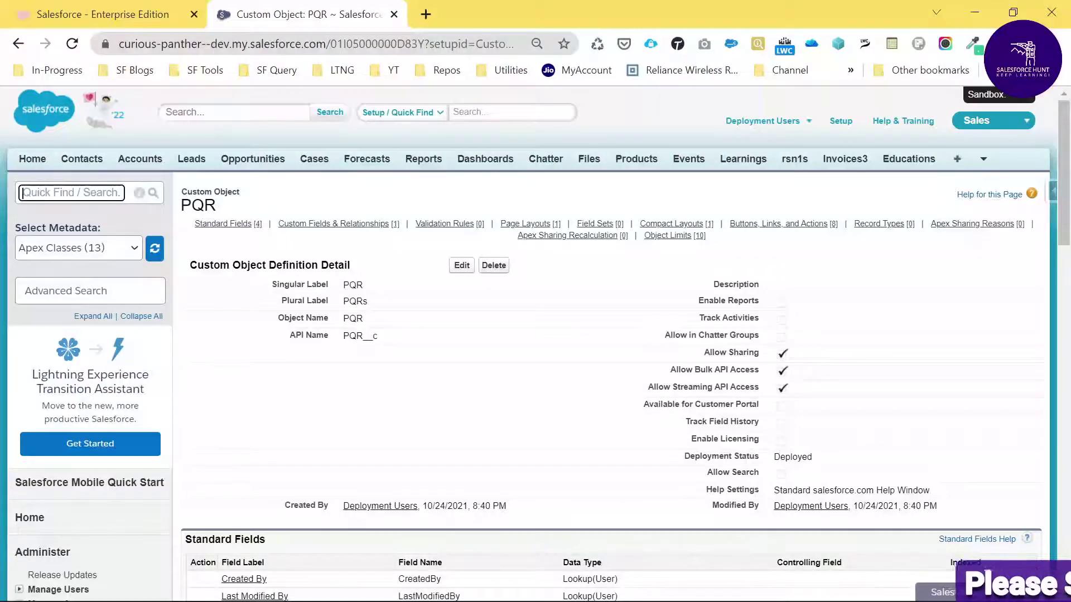
text(outbou)
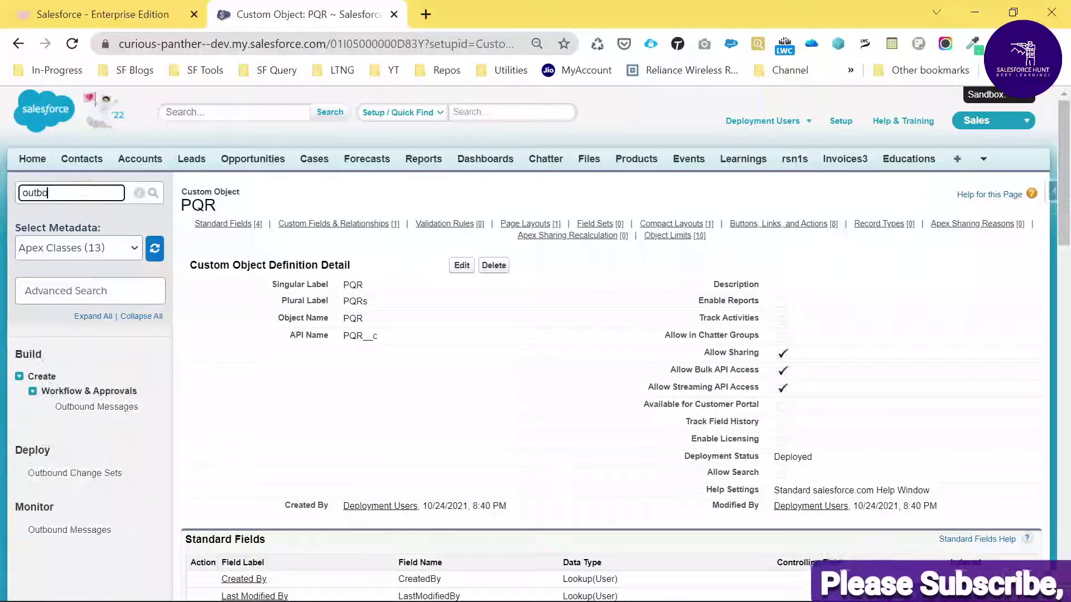
click(79, 474)
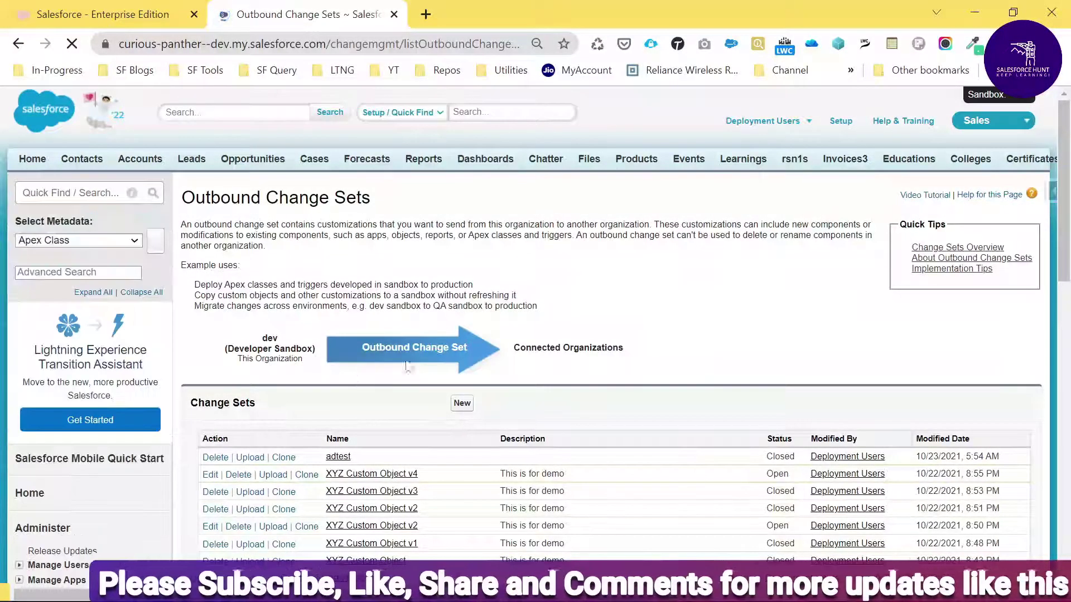
- Create and save an outbound change set named Custom Object PQR with the description "This is Custom Object"
click(462, 404)
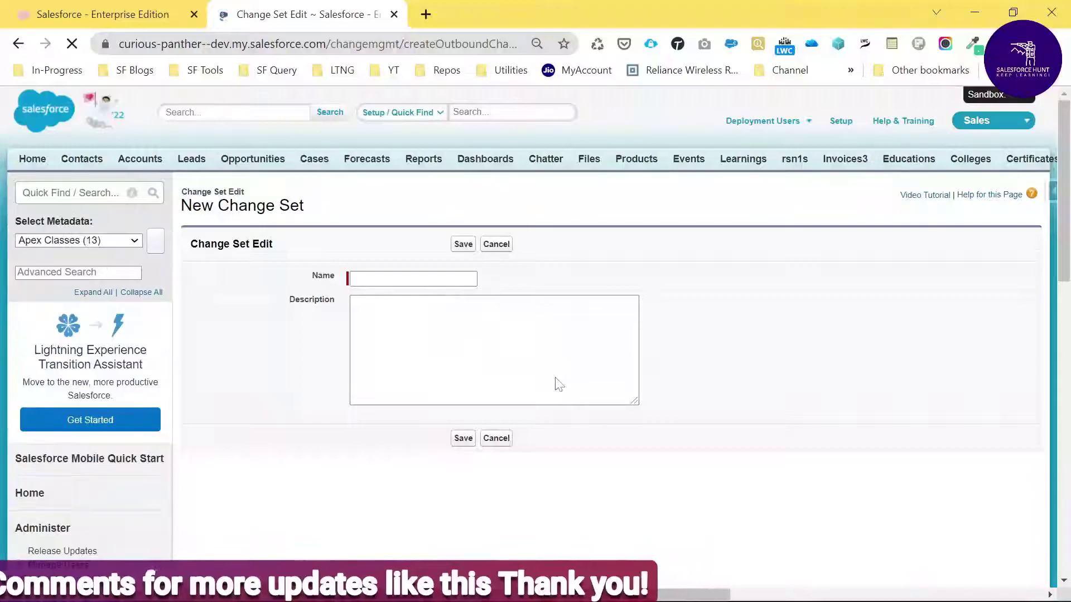
click(375, 277)
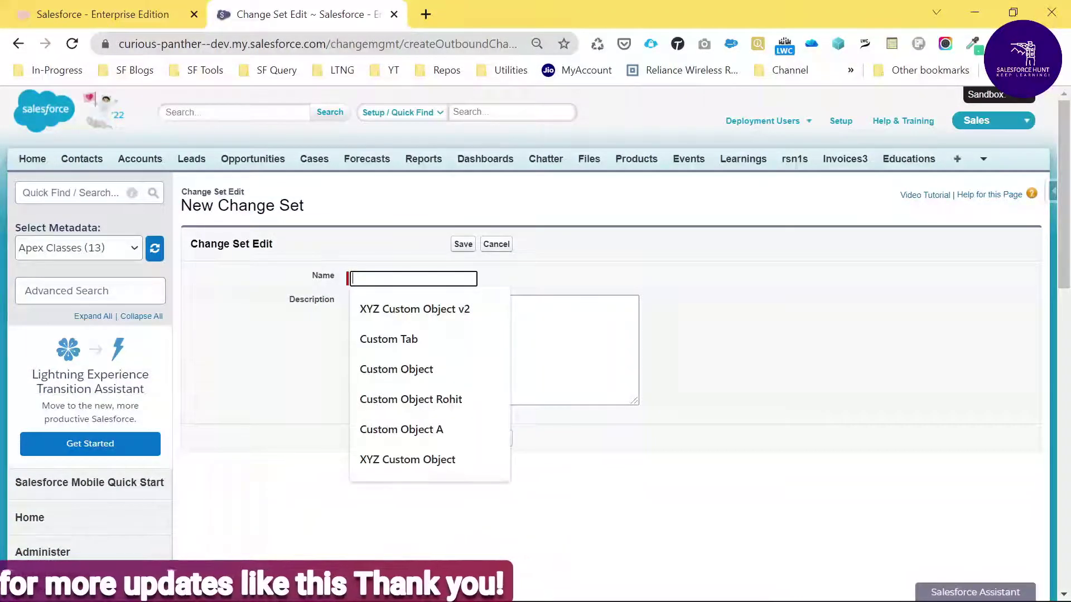
text(Cus)
key(Down)
key(Return)
text(P)
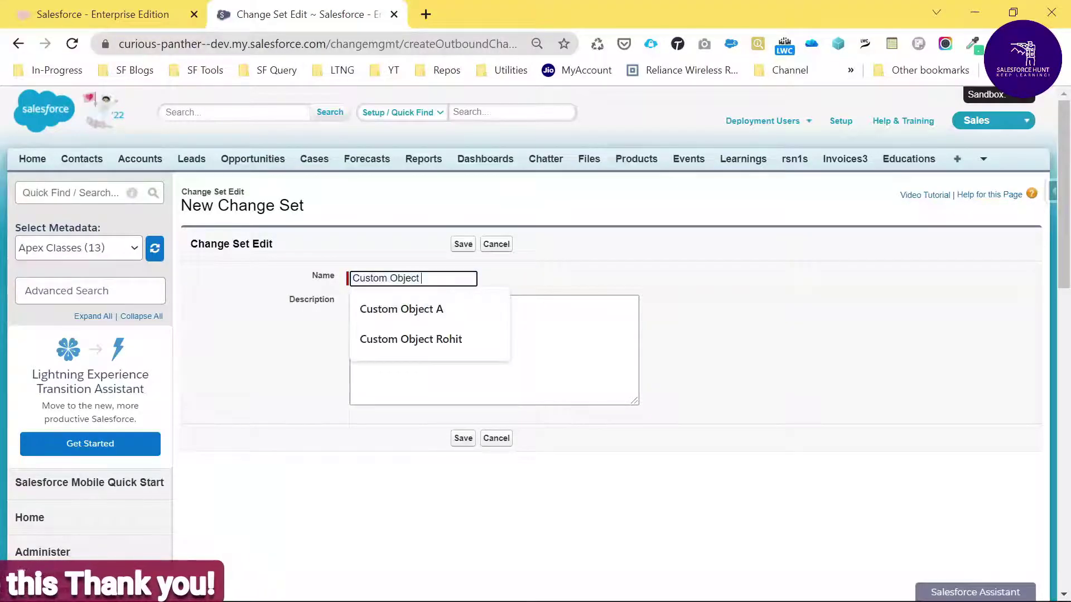
text(QR)
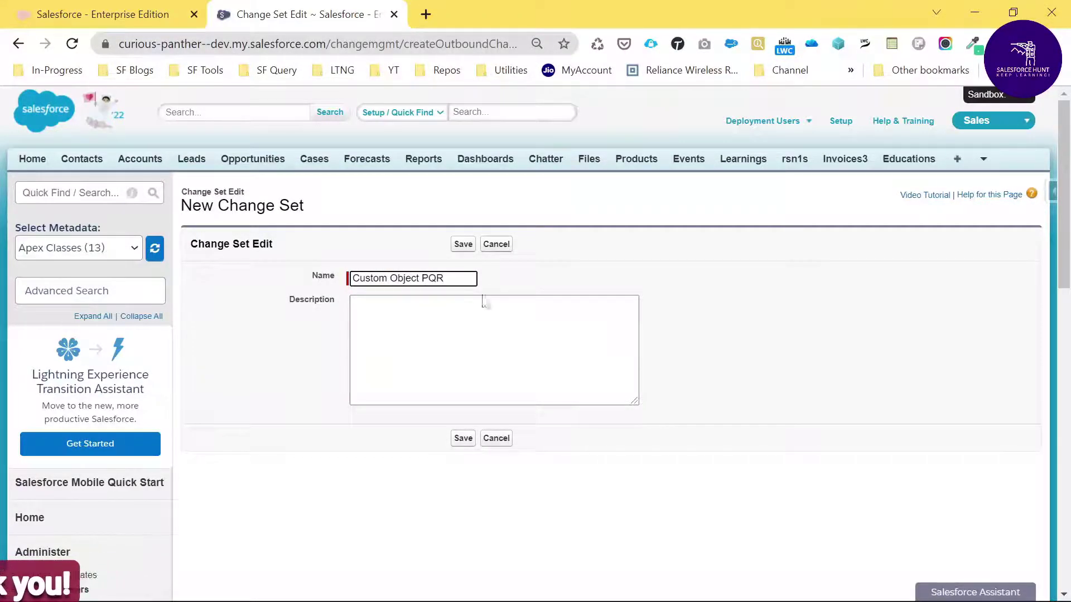
click(483, 301)
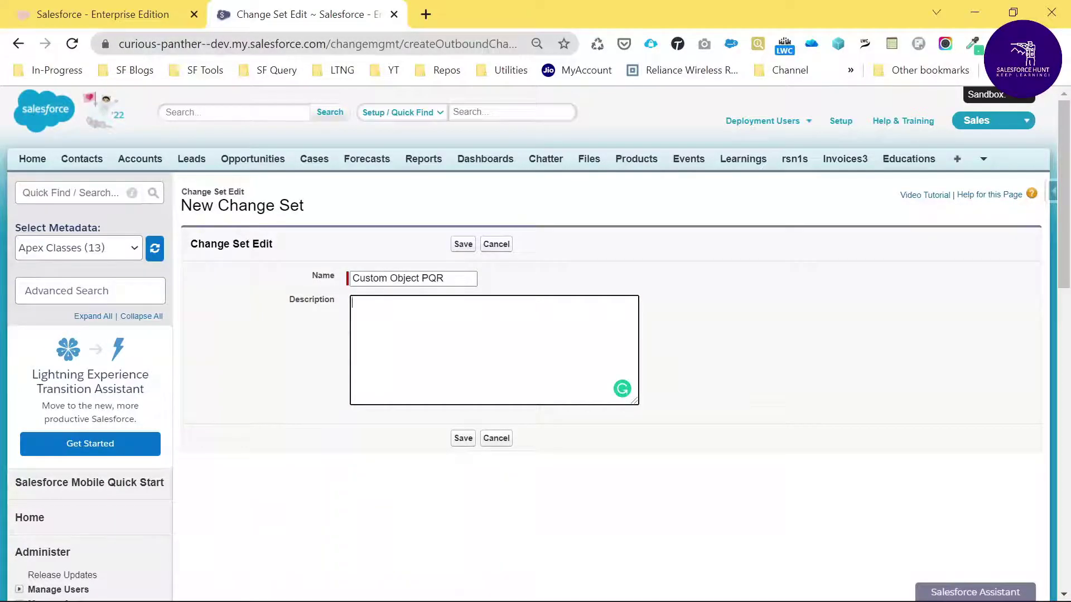
text(This is Custom Object)
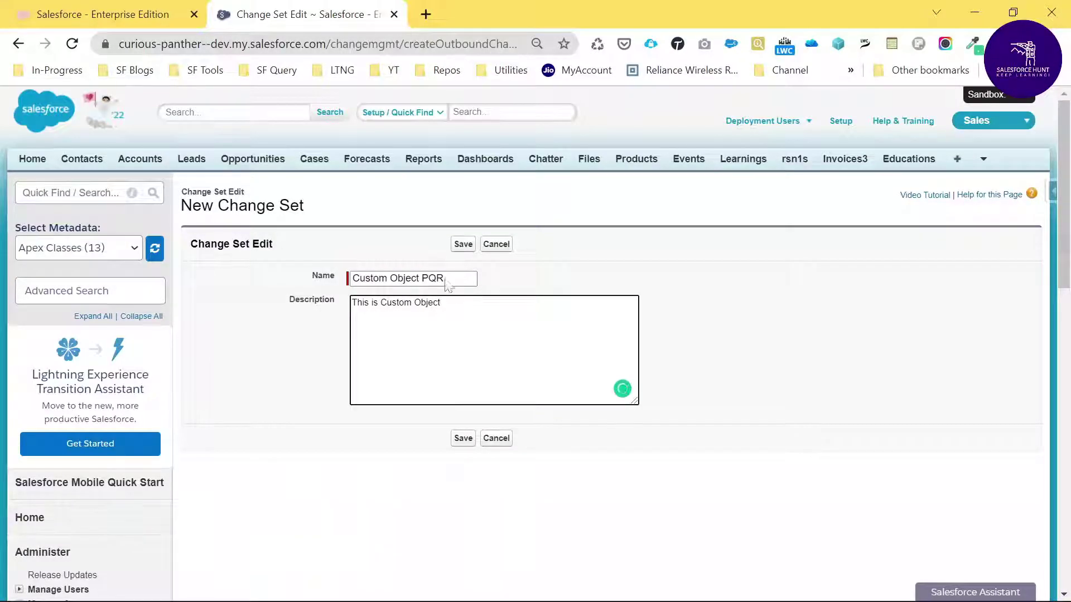
click(462, 244)
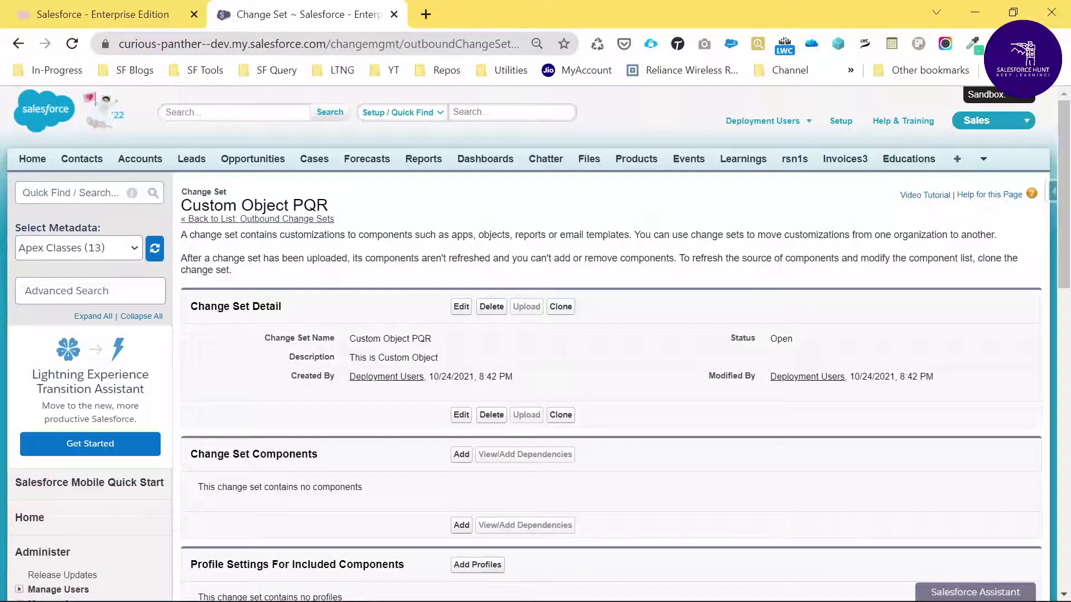
- Add the PQR component of type Custom Object to the Custom Object PQR change set
scroll(619, 312, down, 5)
scroll(640, 338, up, 2)
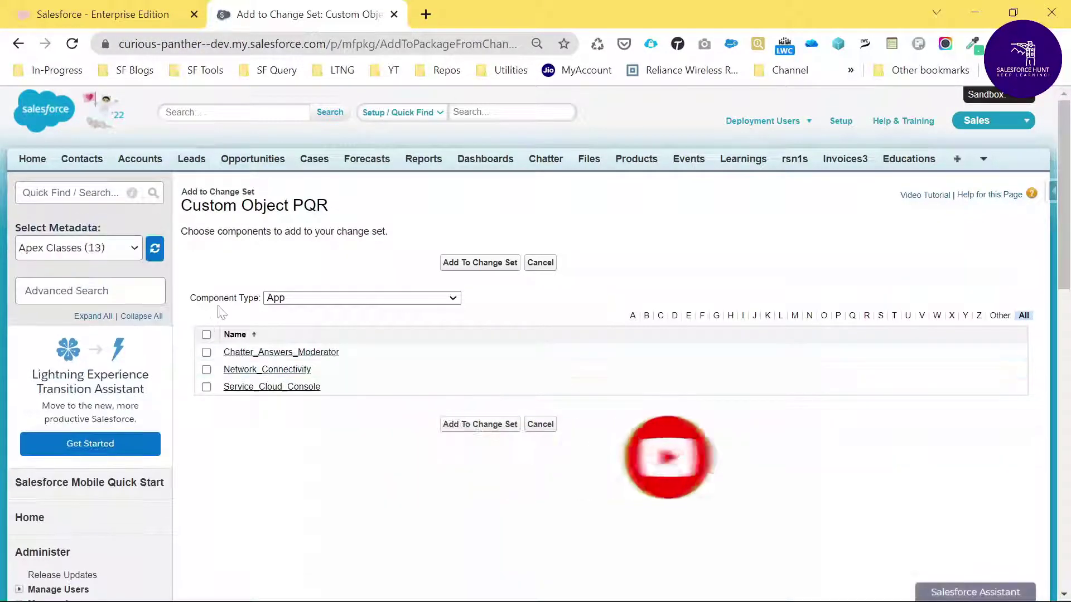
click(346, 298)
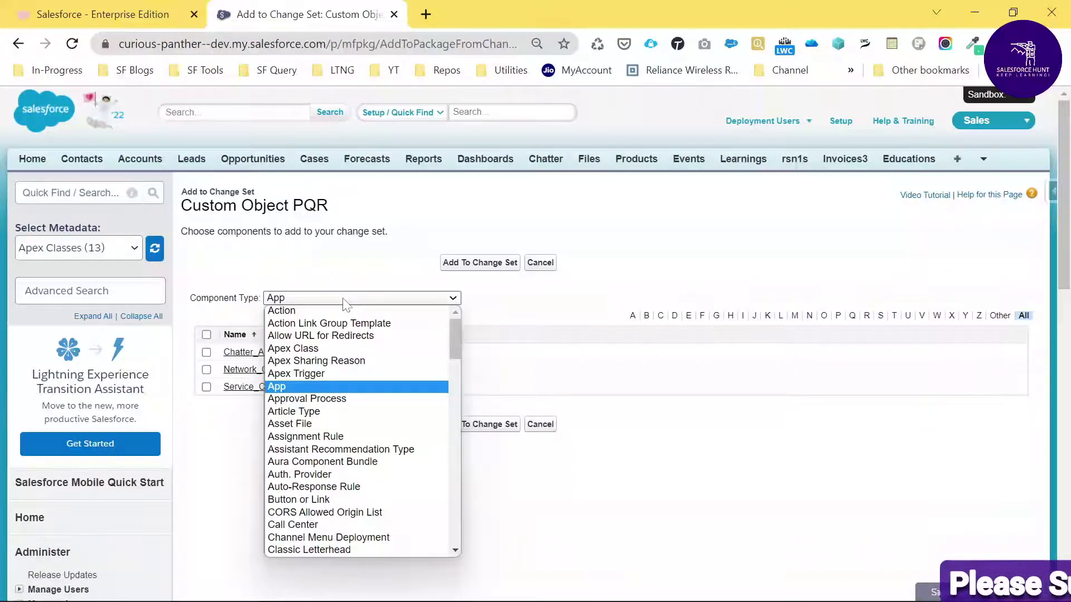
text(cu)
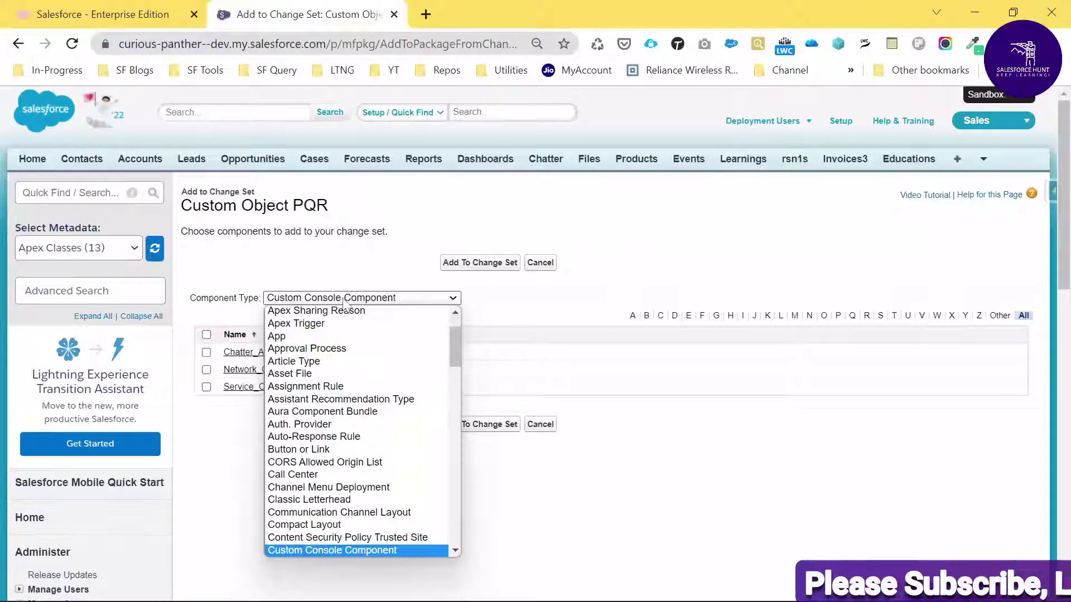
key(Down)
key(Down)
key(Down)
key(Down)
key(Down)
key(Down)
key(Down)
key(Down)
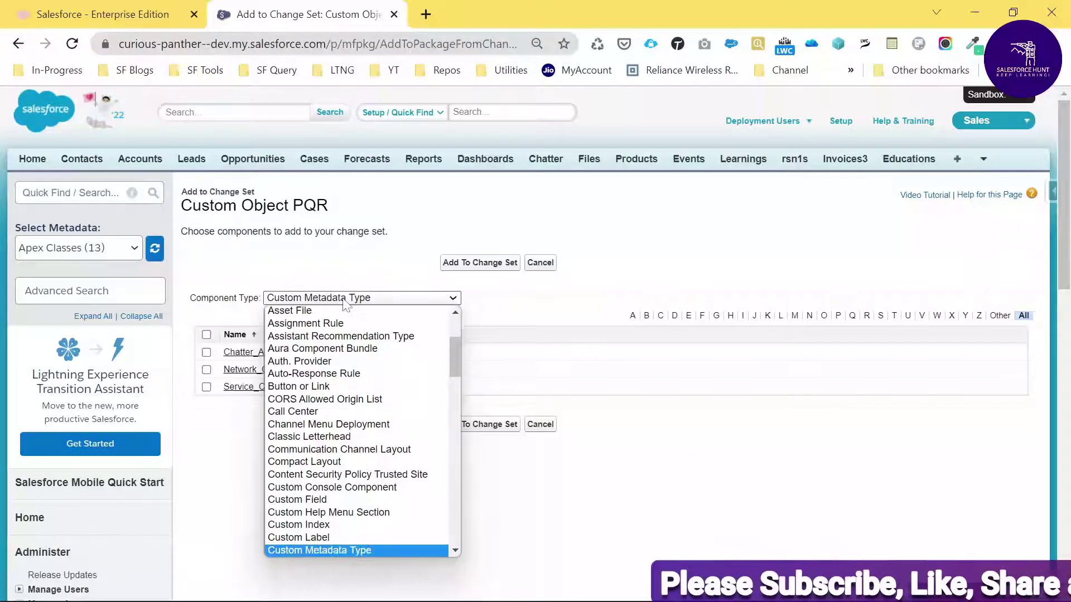
key(Up)
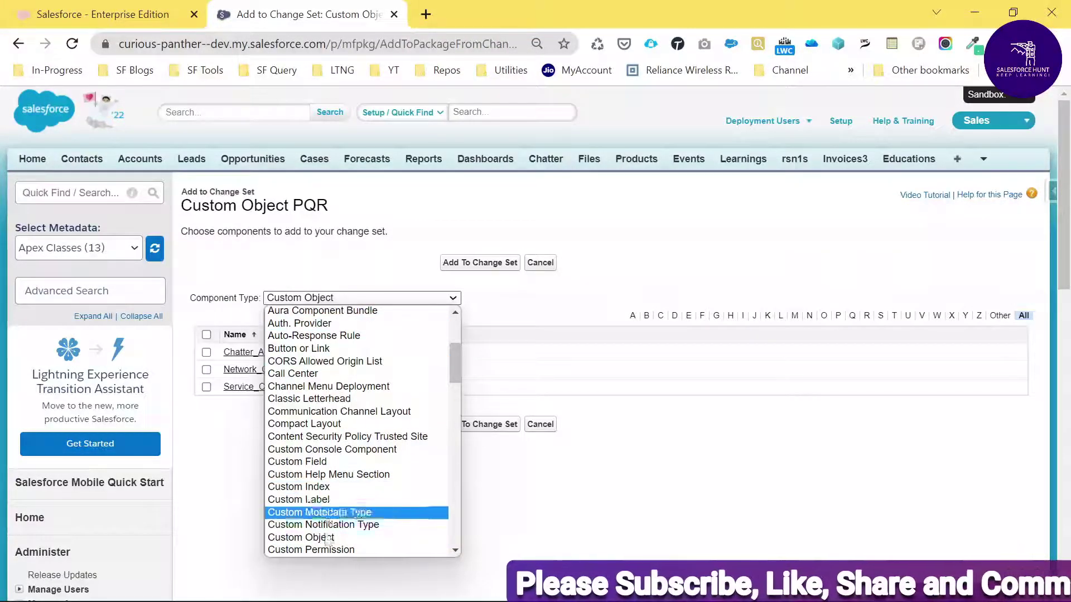
key(Return)
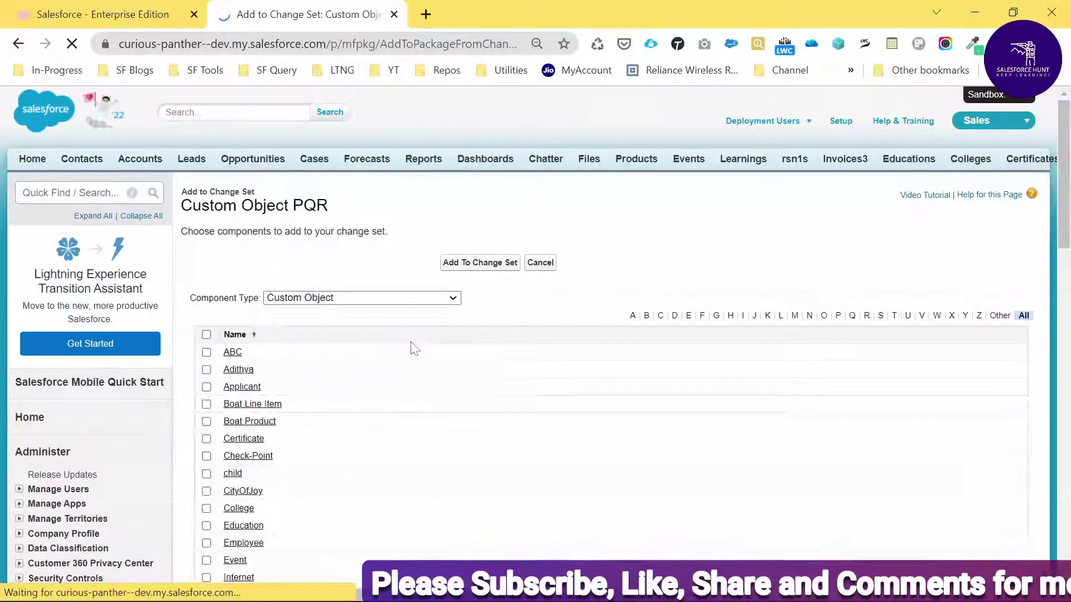
scroll(411, 386, down, 15)
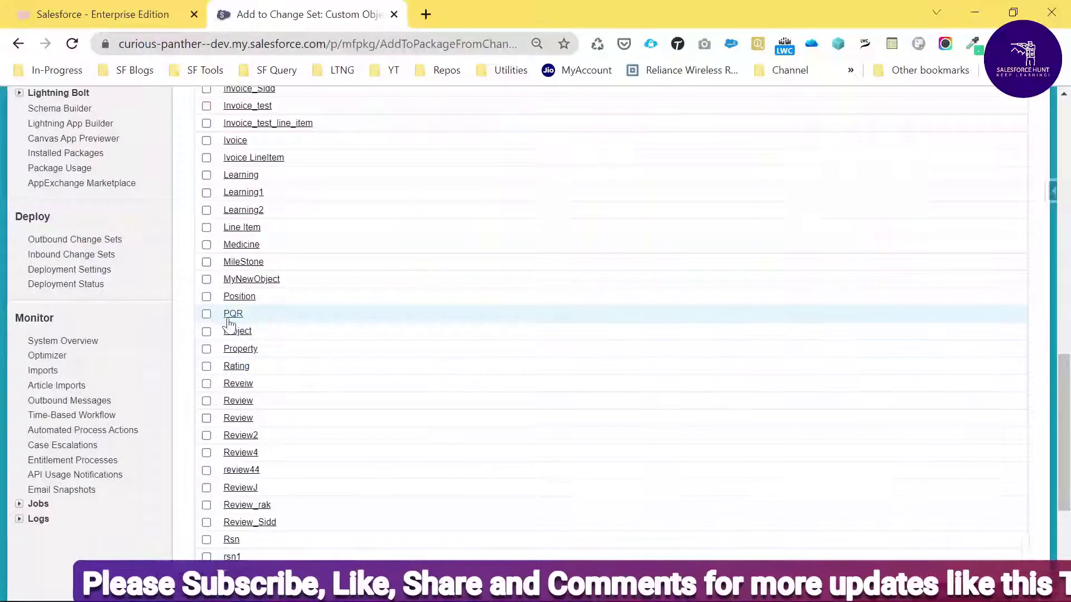
scroll(437, 357, up, 15)
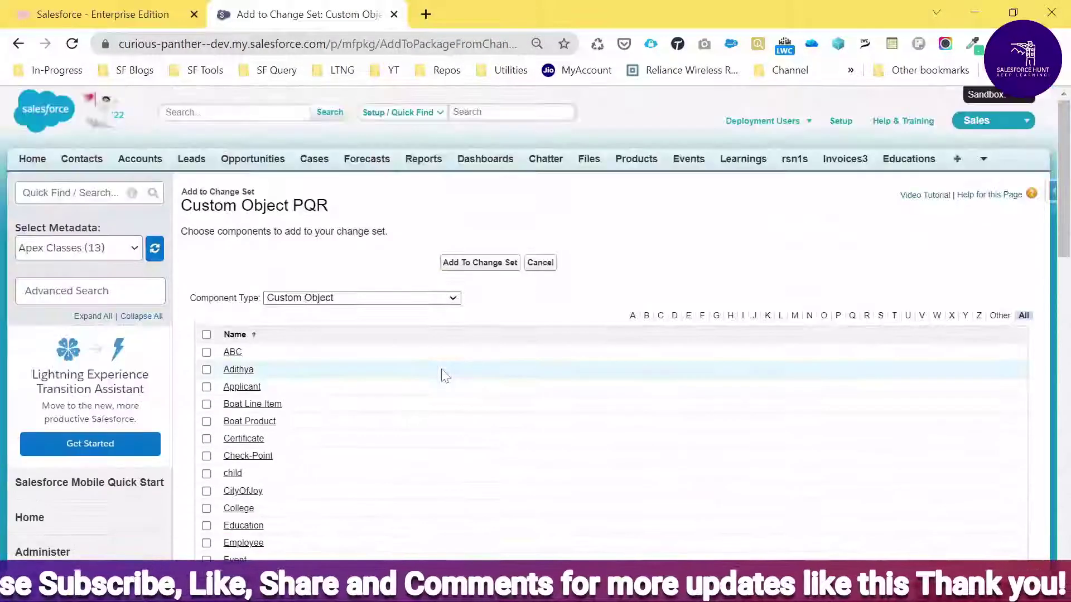
click(483, 272)
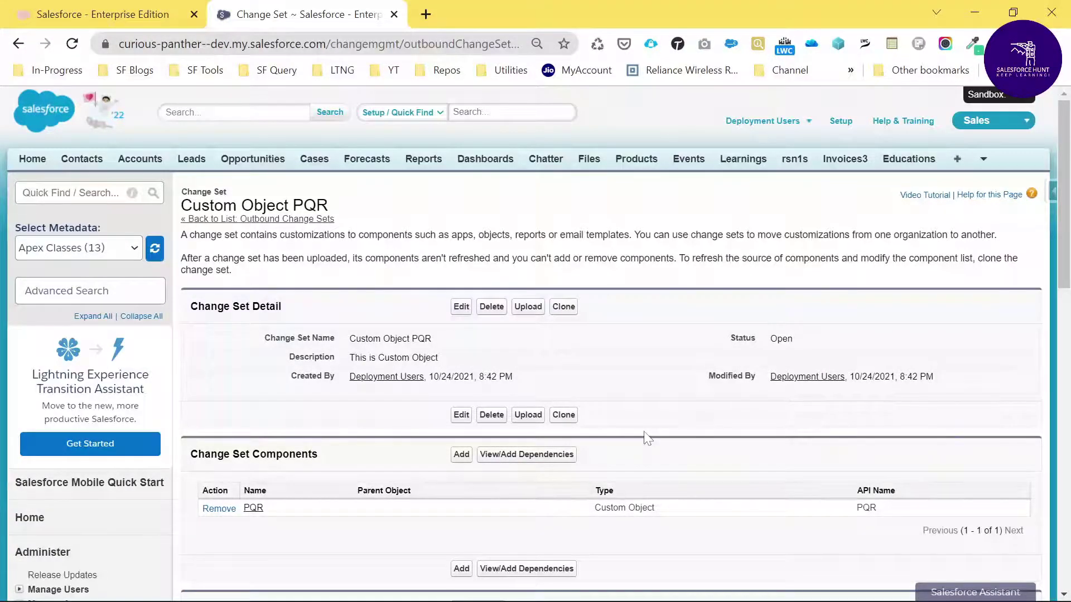
- View the change set's component dependencies and add both the Email custom field and the PQR Layout page layout
key(F5)
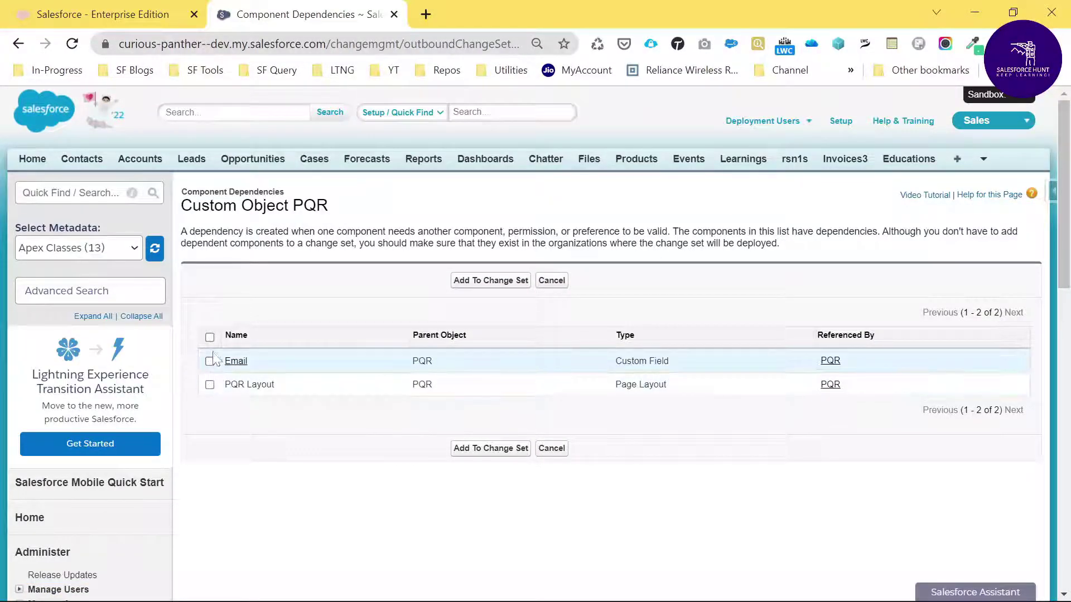
click(210, 336)
click(470, 284)
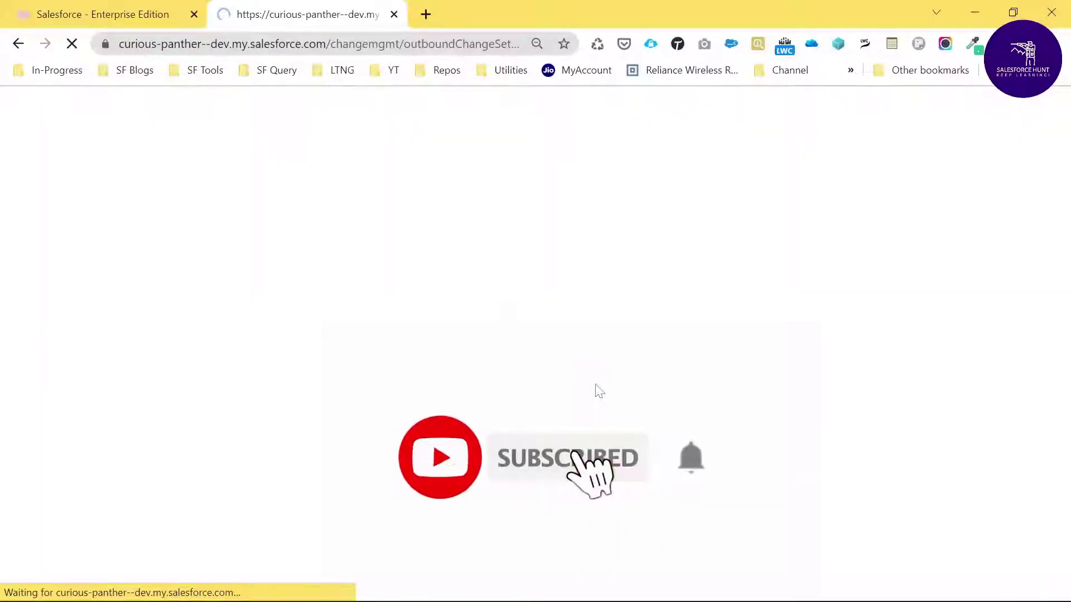
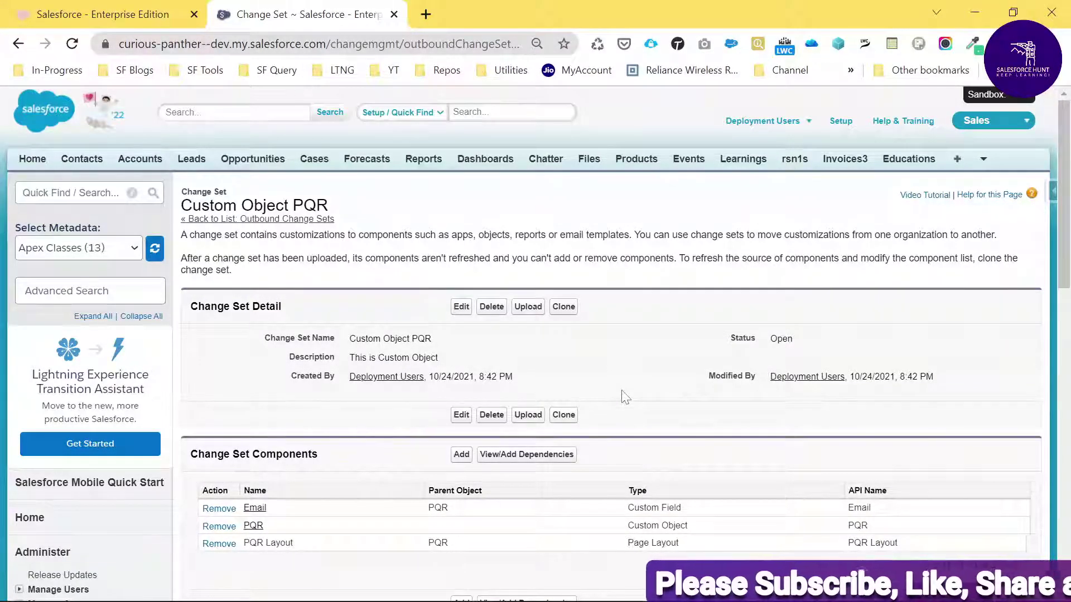
- Upload the Custom Object PQR change set with Production as the target organization
click(528, 308)
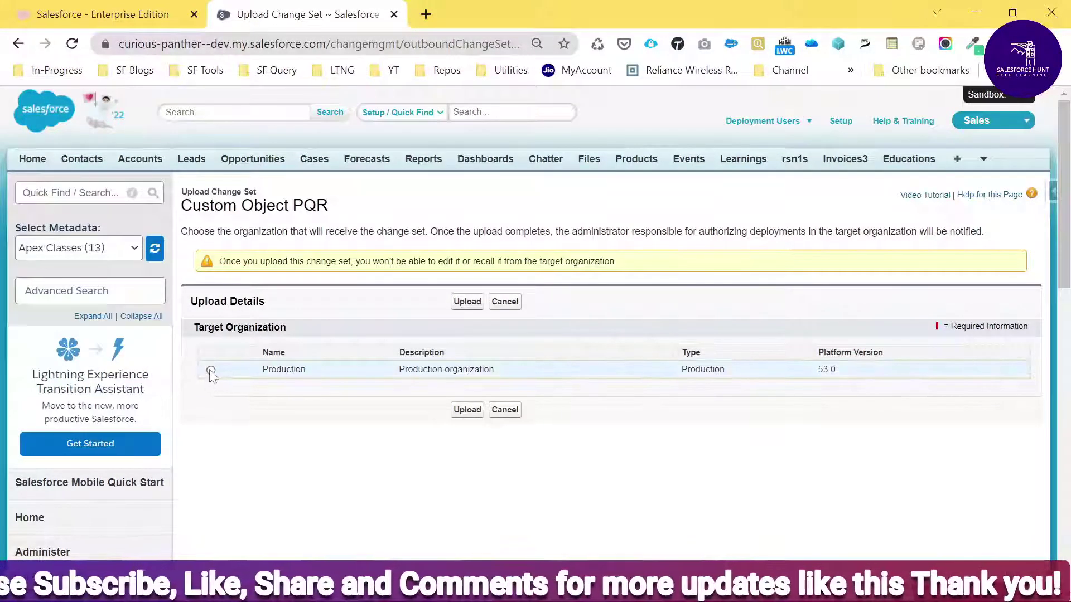
click(210, 371)
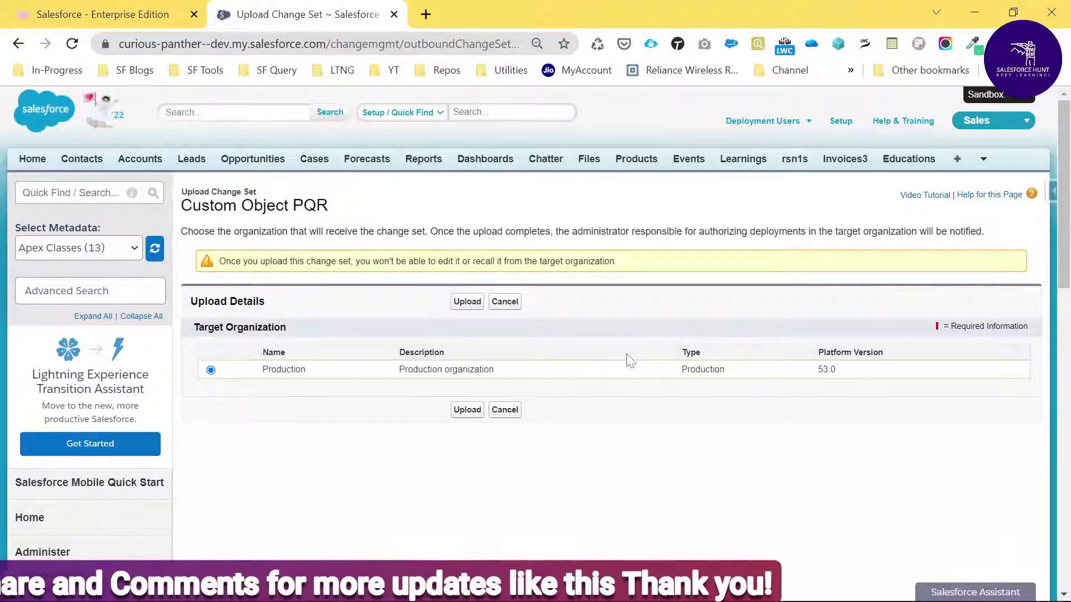
key(Return)
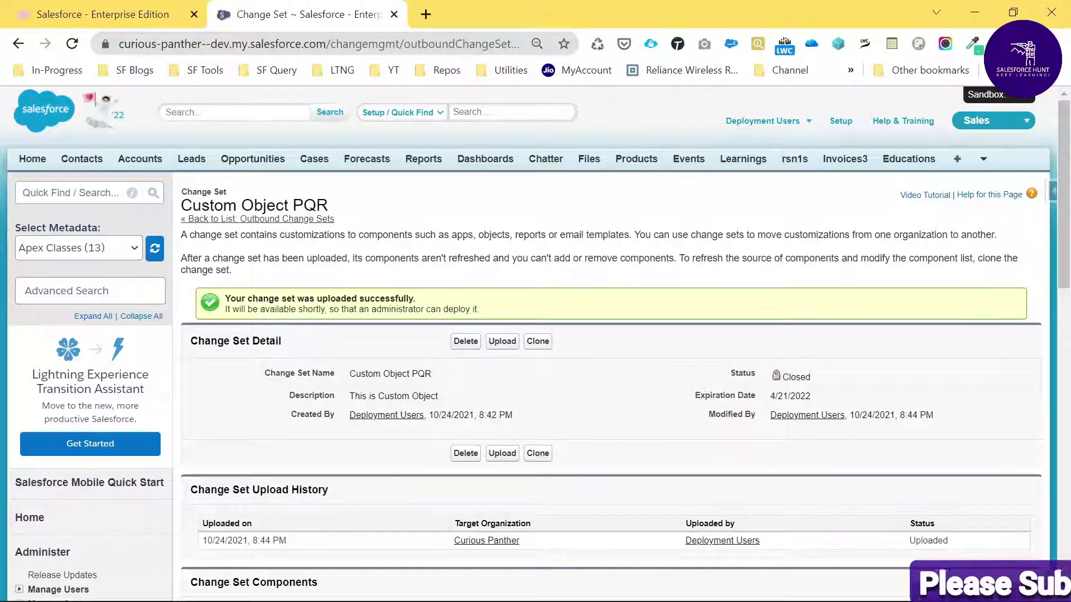
- In the production org's setup, find Inbound Change Sets and open the details of the Custom Object PQR change set
key(ctrl+Page_Up)
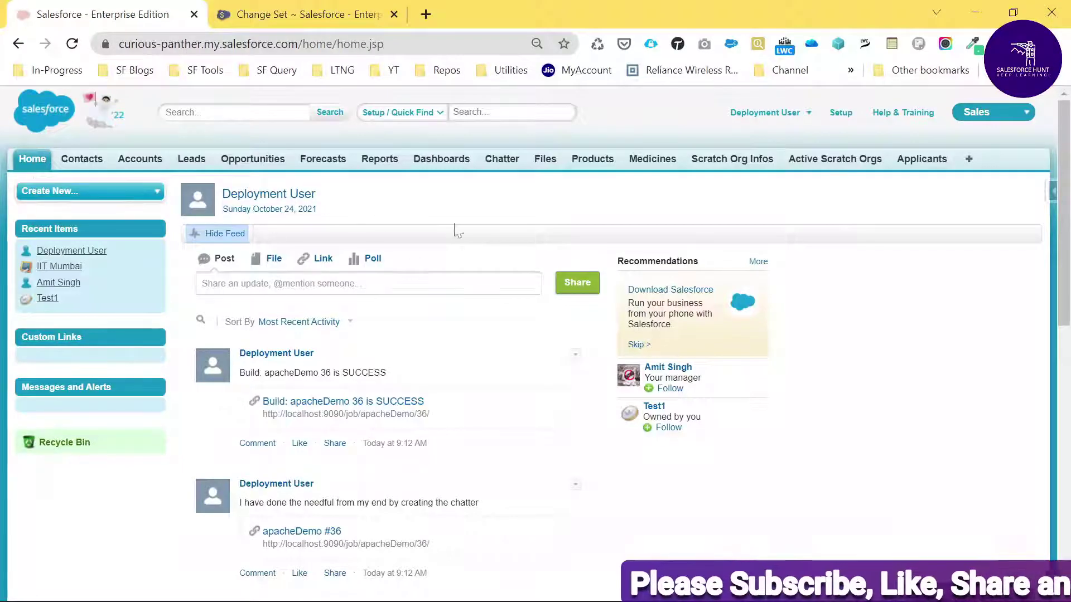
click(841, 113)
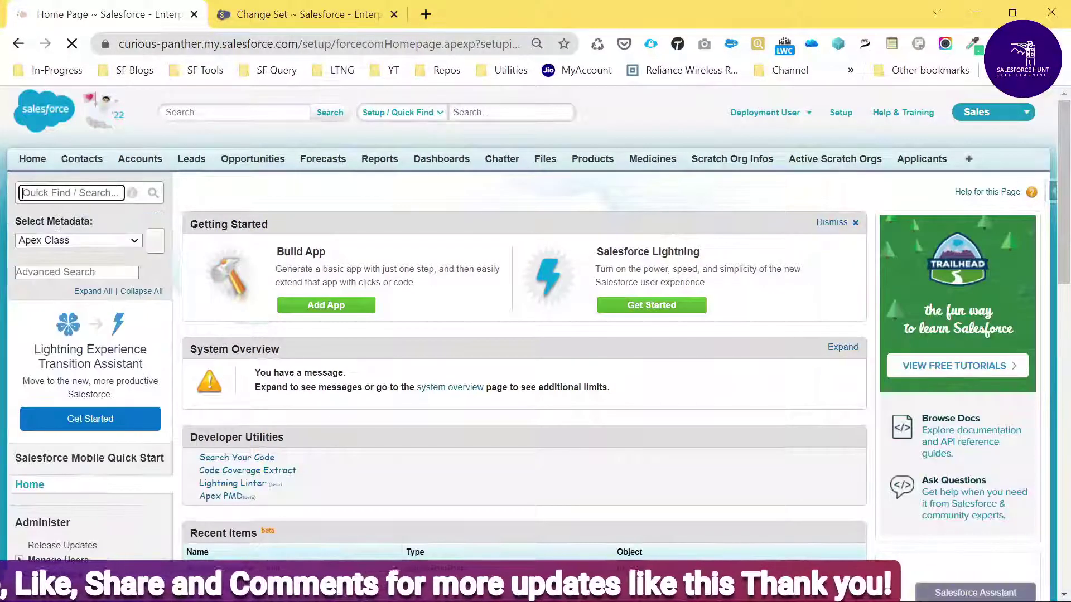
text(inboun)
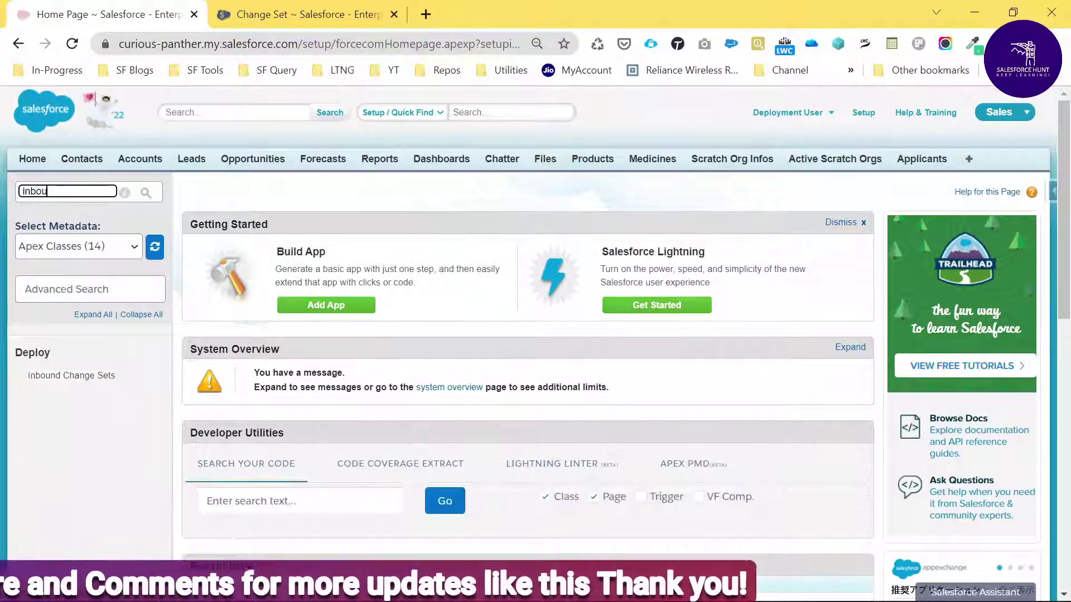
click(74, 378)
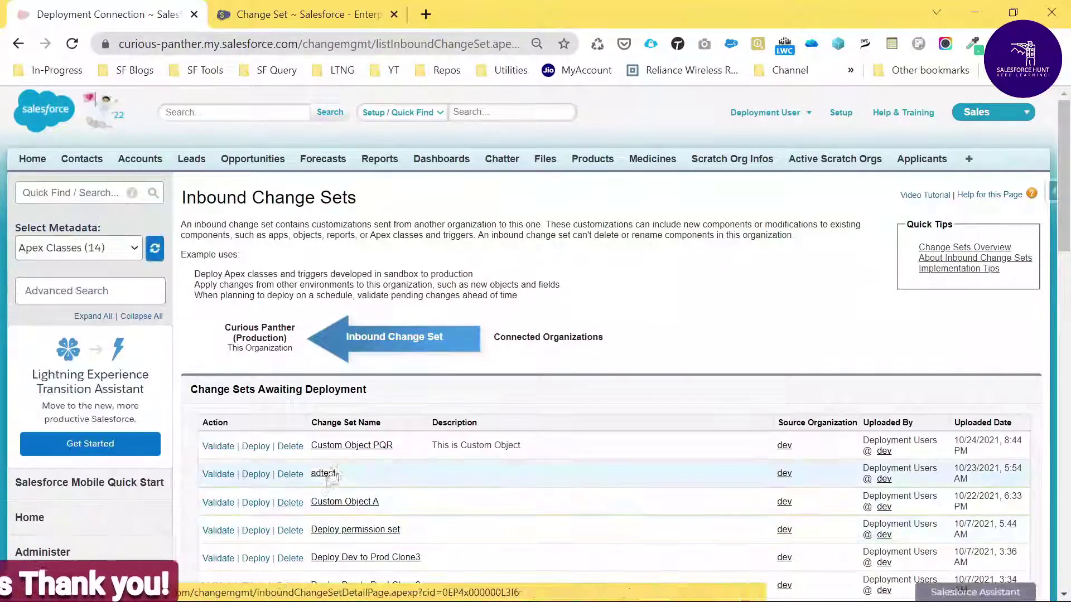
click(362, 450)
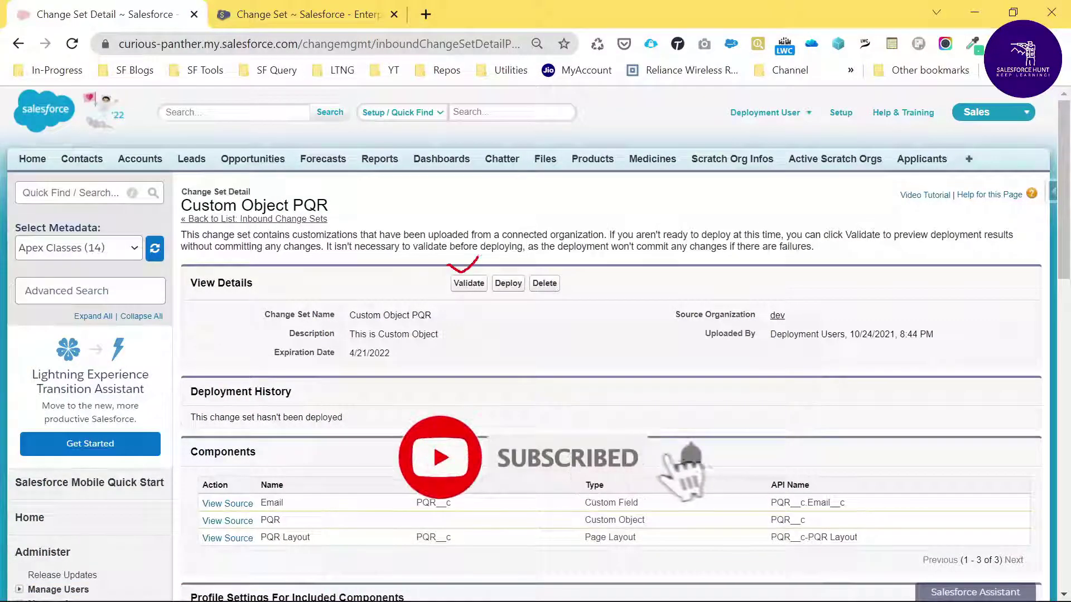
- Validate the inbound Custom Object PQR change set with the Run local tests option
drag(555, 271, 577, 262)
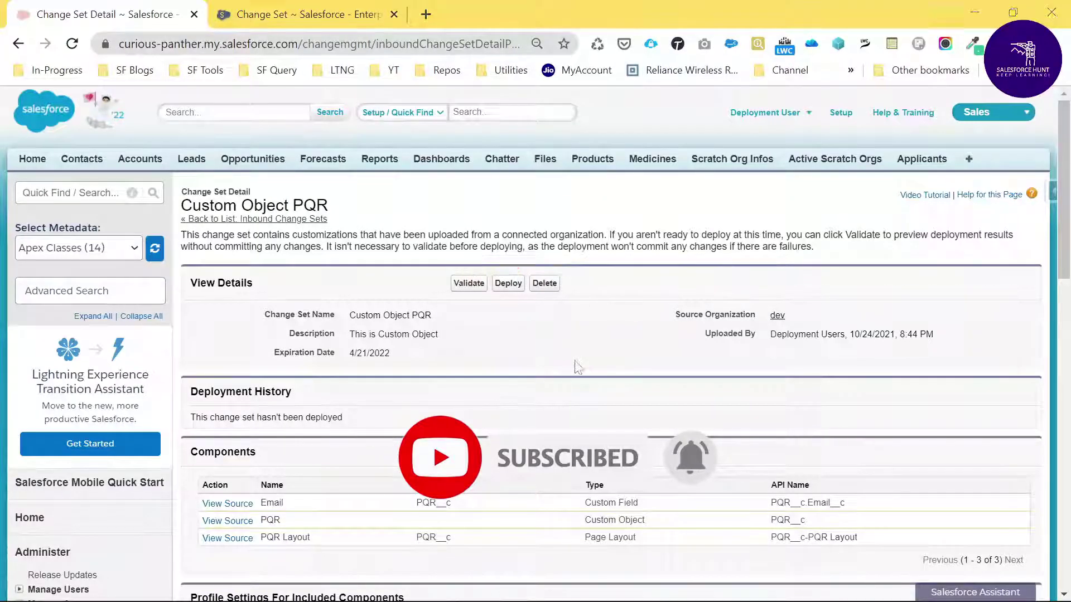
key(Escape)
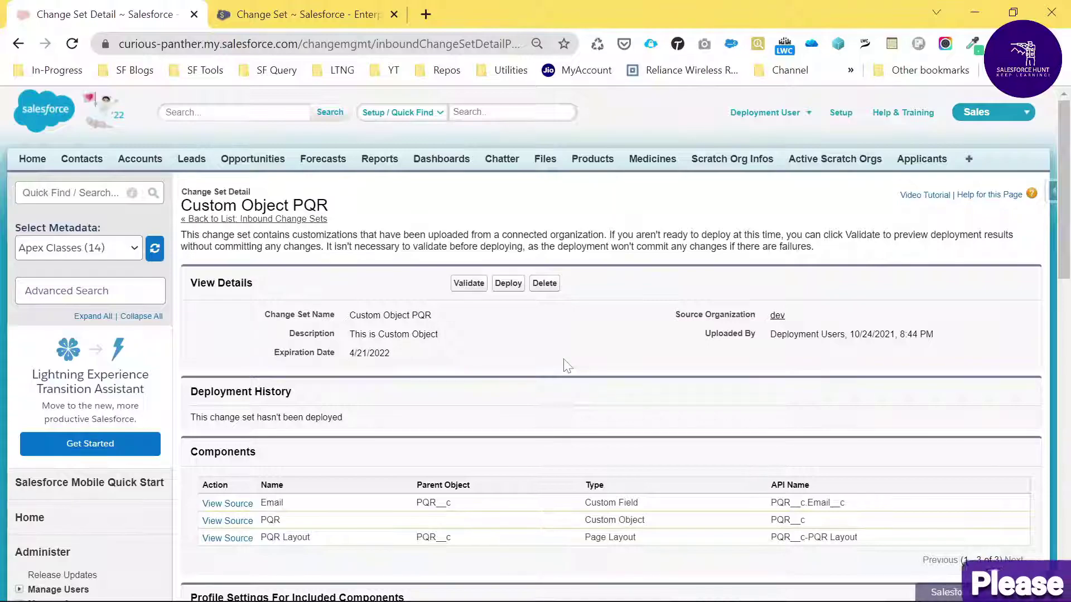
click(469, 284)
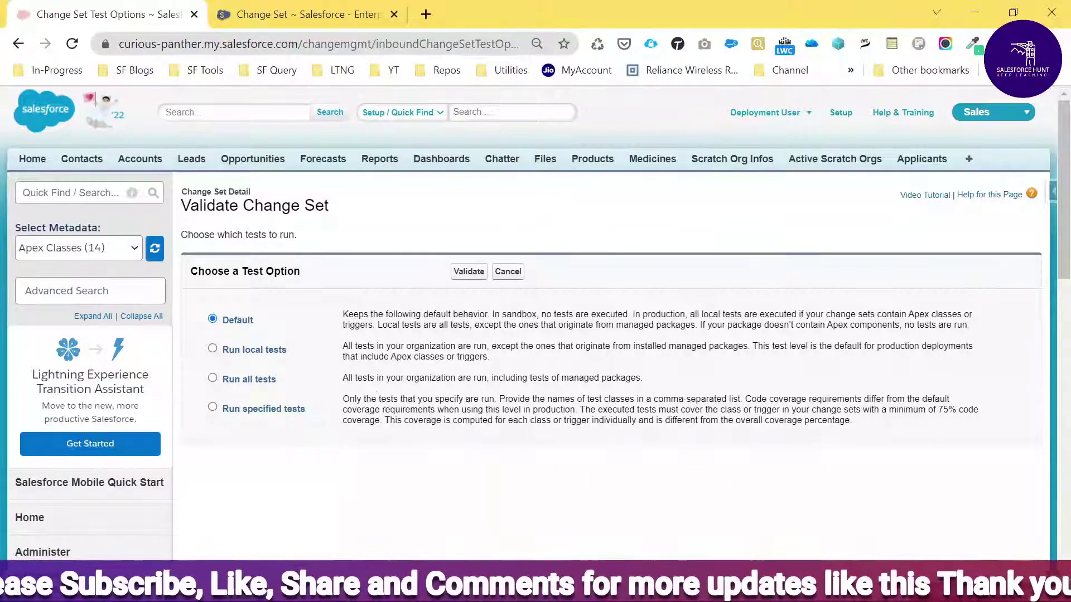
drag(345, 314, 769, 420)
click(316, 334)
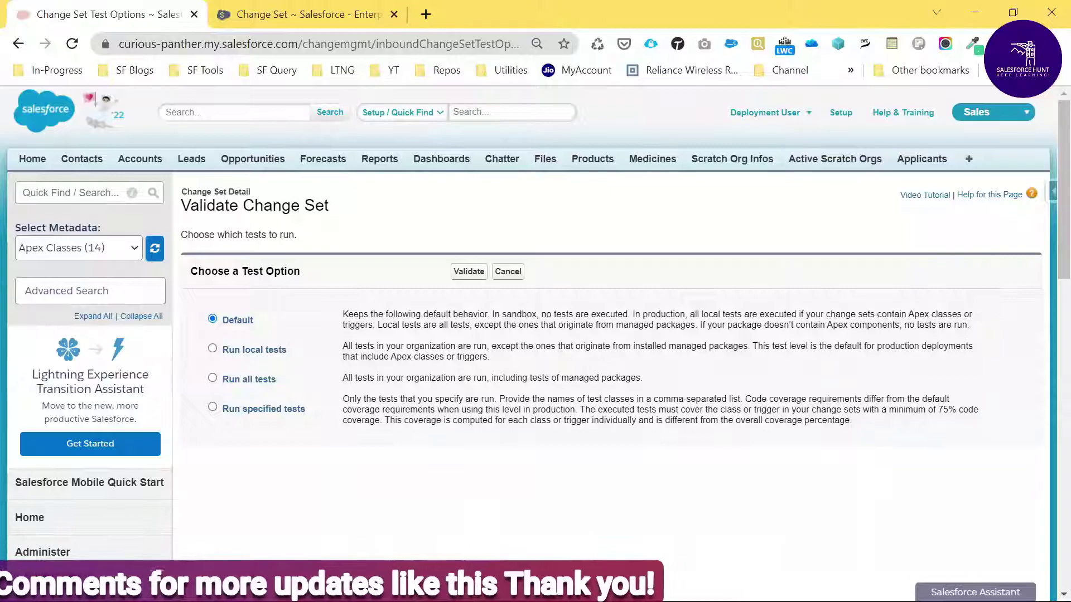
mouse_move(763, 325)
mouse_down()
mouse_move(881, 343)
mouse_move(901, 325)
mouse_move(953, 325)
mouse_move(729, 315)
mouse_move(763, 326)
mouse_up()
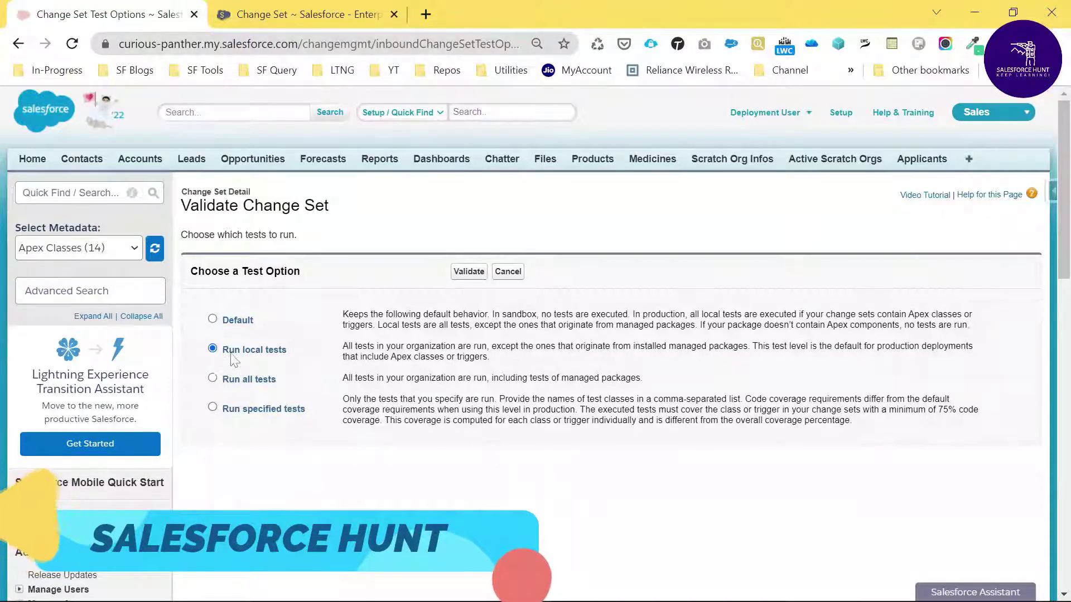
click(467, 273)
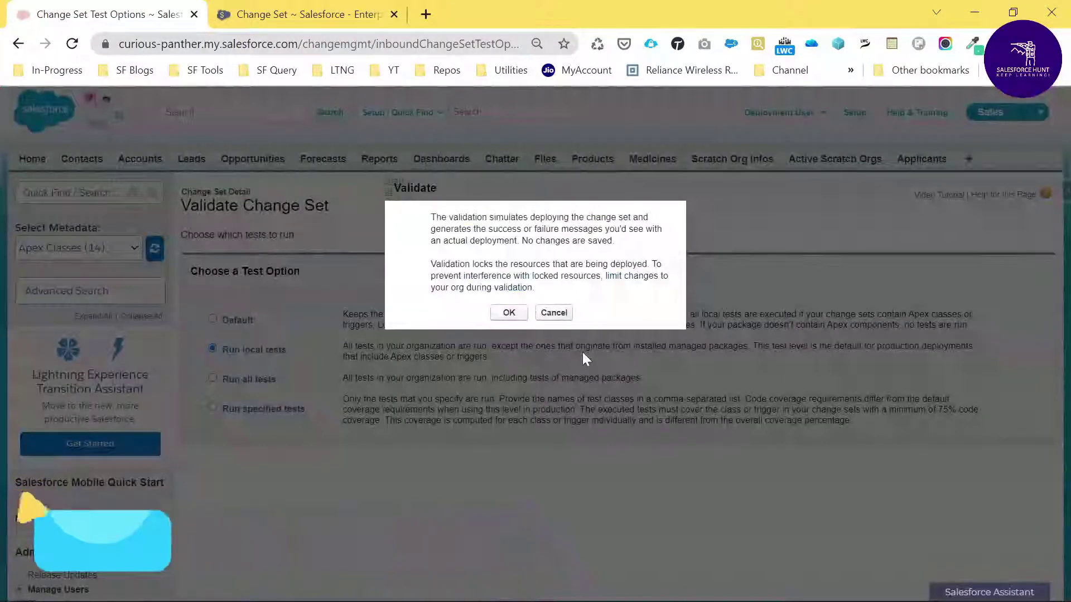
click(509, 313)
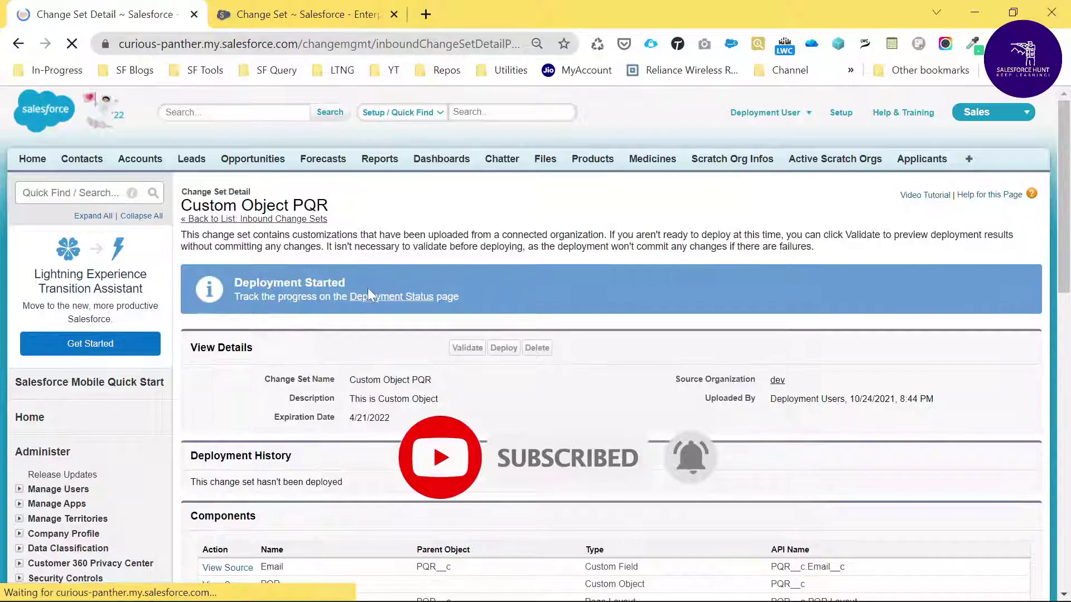
- Check Deployment Status and review the details of the Custom Object PQR validation, including its code coverage and Apex test results
click(388, 298)
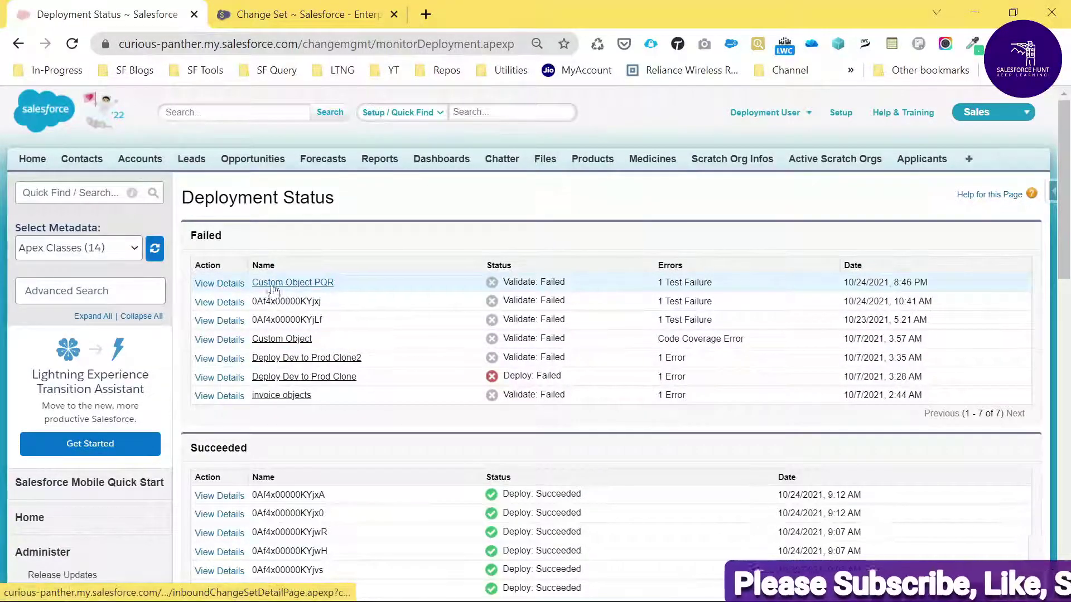
click(220, 283)
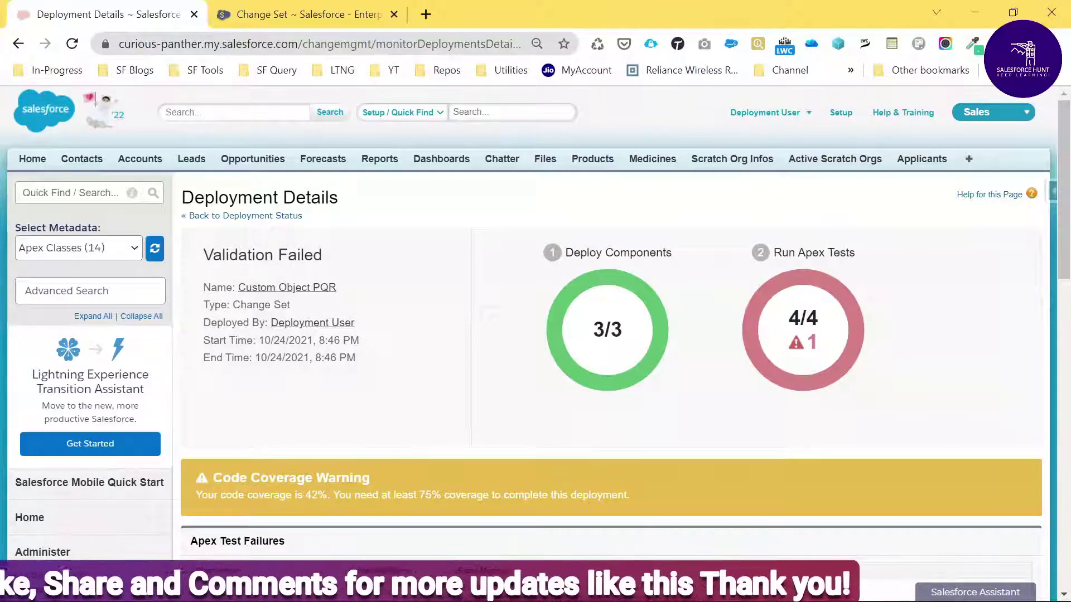
drag(196, 495, 638, 497)
click(603, 456)
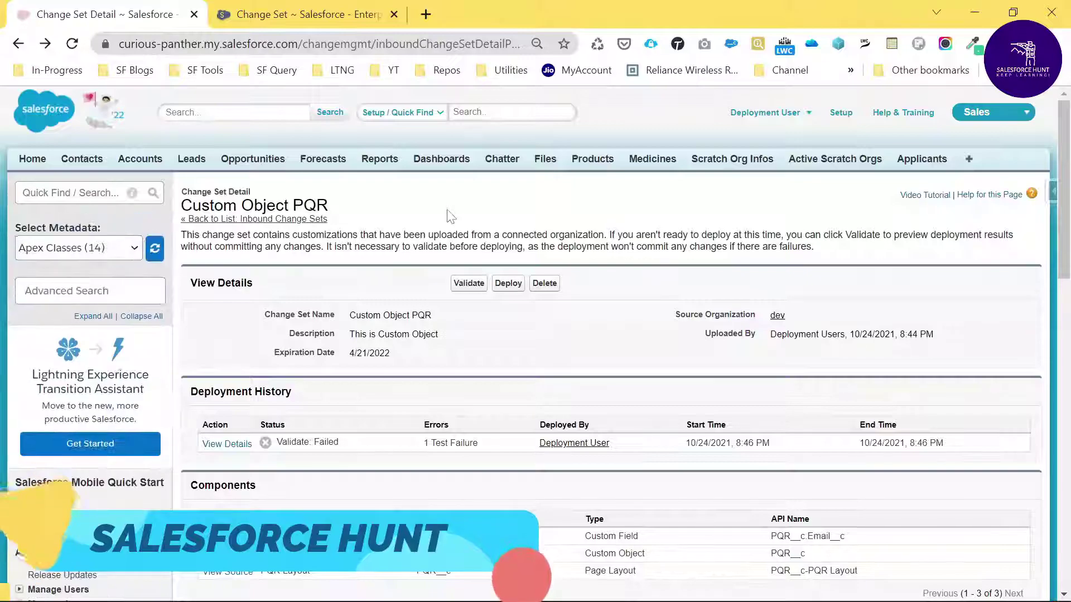
- Validate the Custom Object PQR change set again, using the Default test option
click(471, 284)
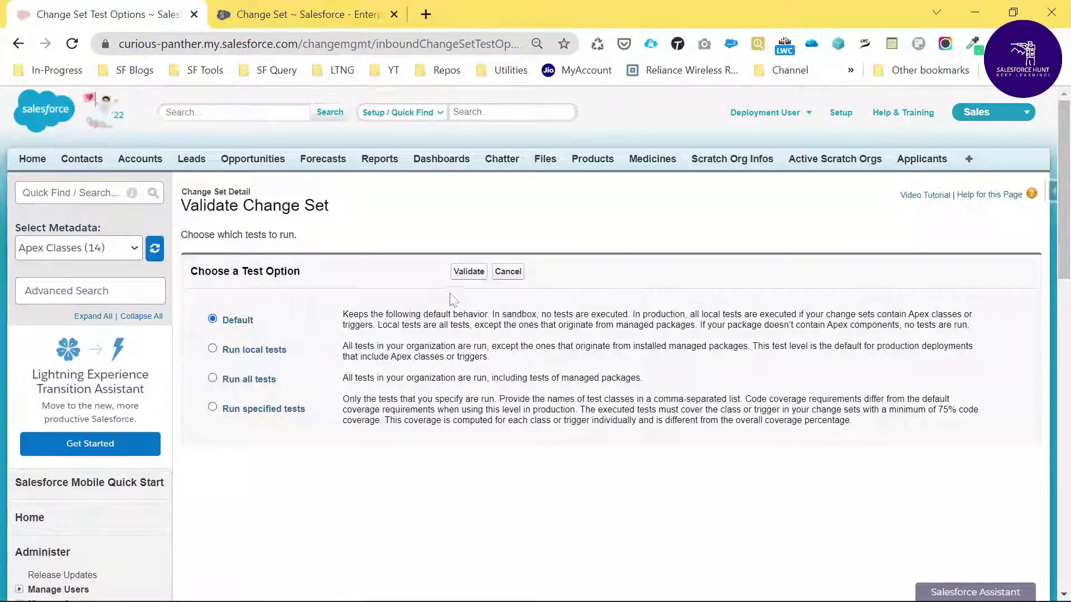
click(467, 275)
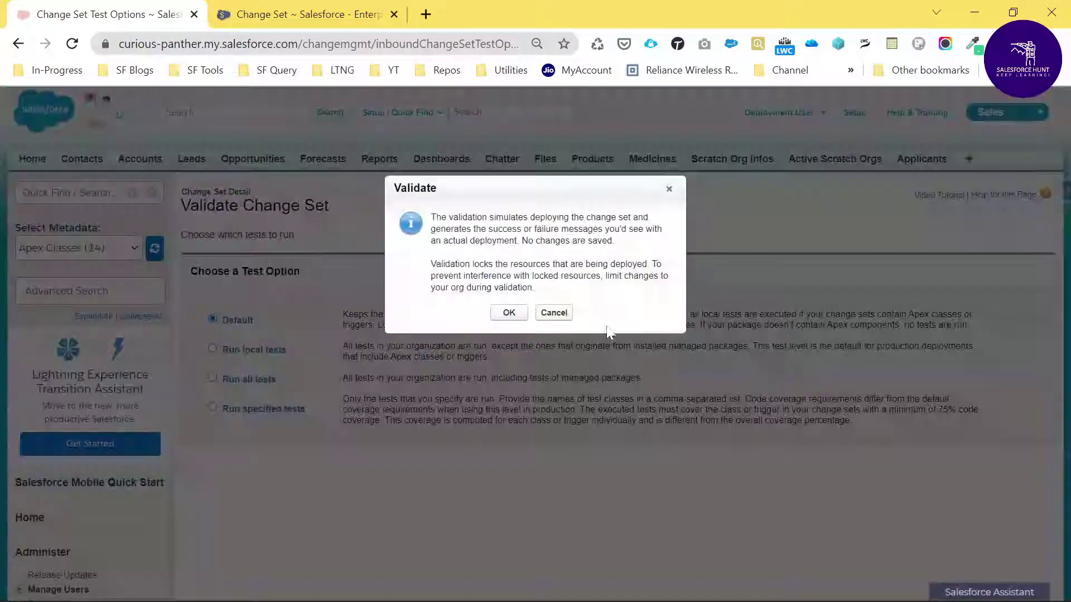
click(509, 313)
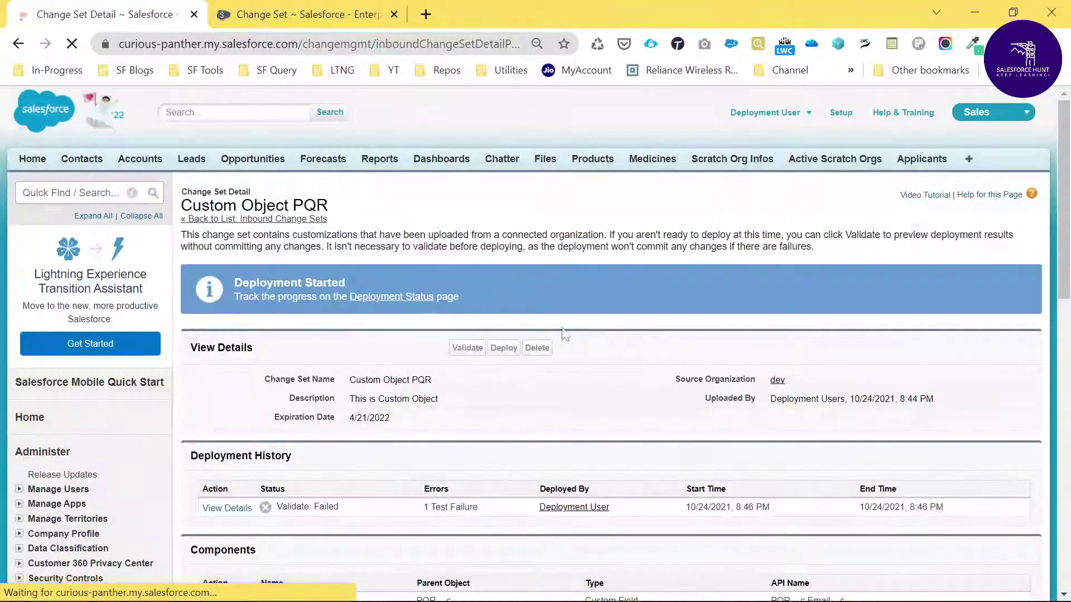
- View the details of the latest Custom Object PQR validation from Deployment Status, then return to the status list
click(357, 295)
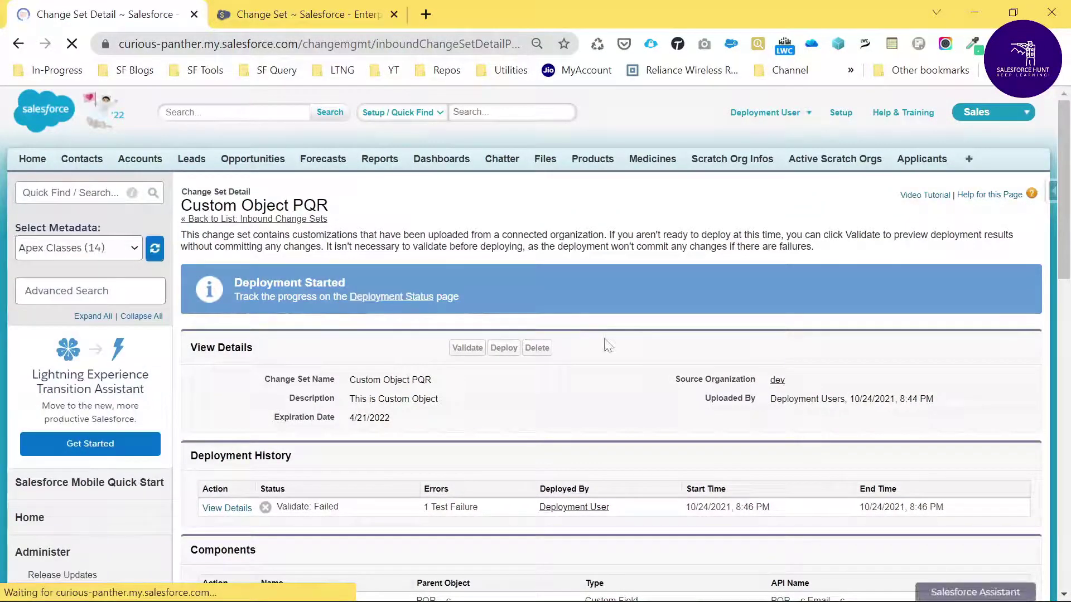
scroll(225, 427, down, 3)
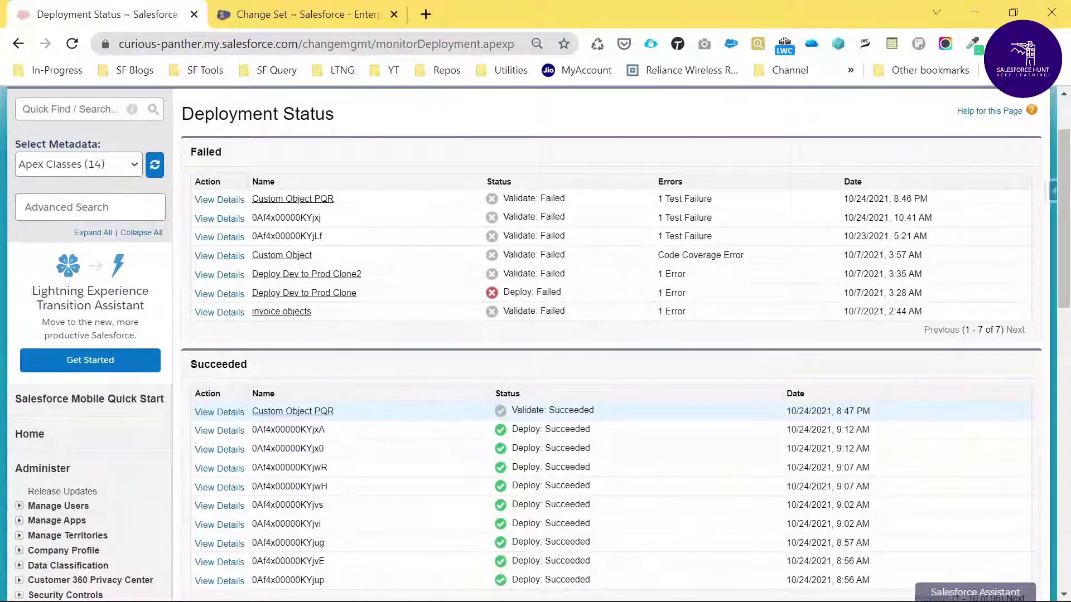
click(208, 413)
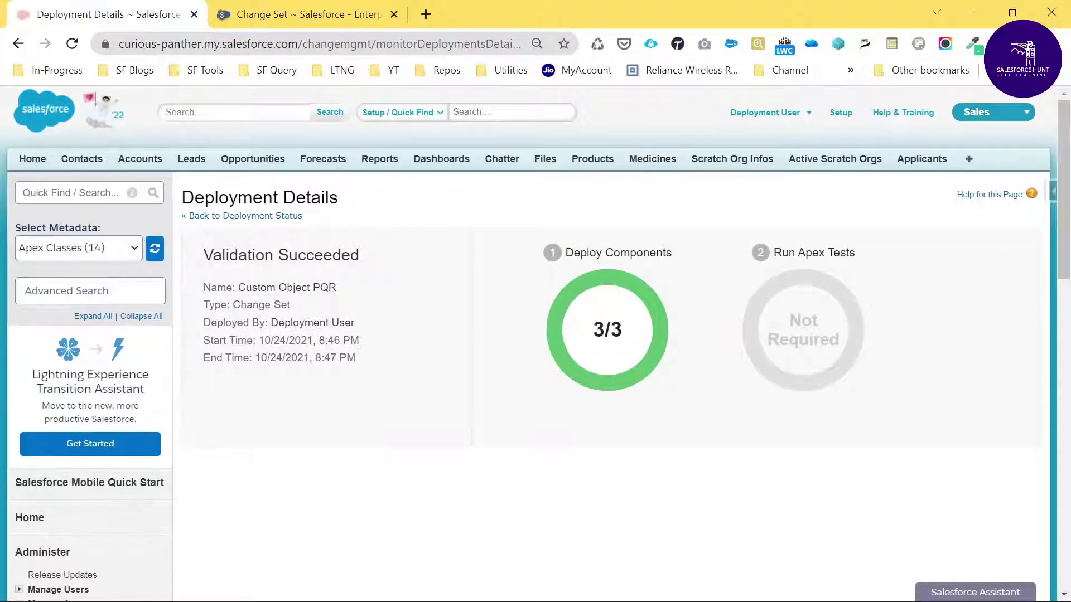
click(237, 217)
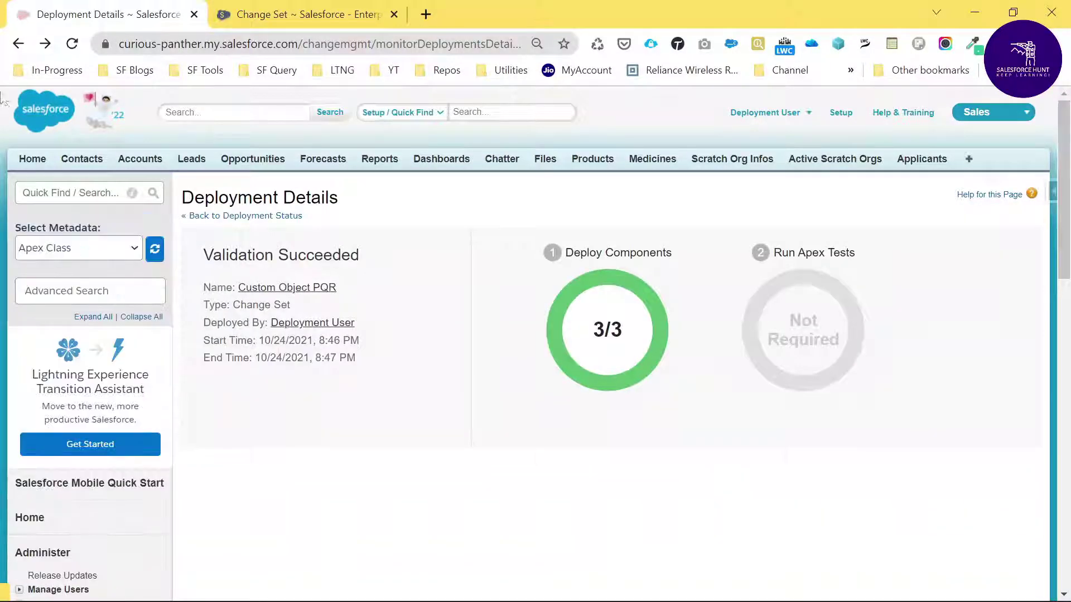
- Return to the Custom Object PQR change set and deploy it with the Default test option
click(18, 44)
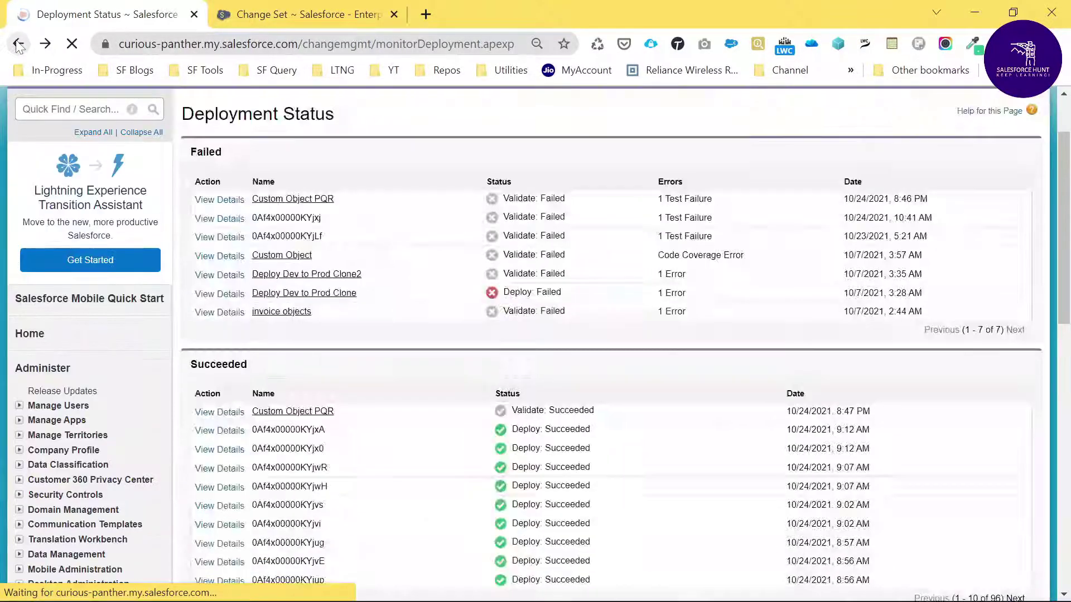
click(19, 44)
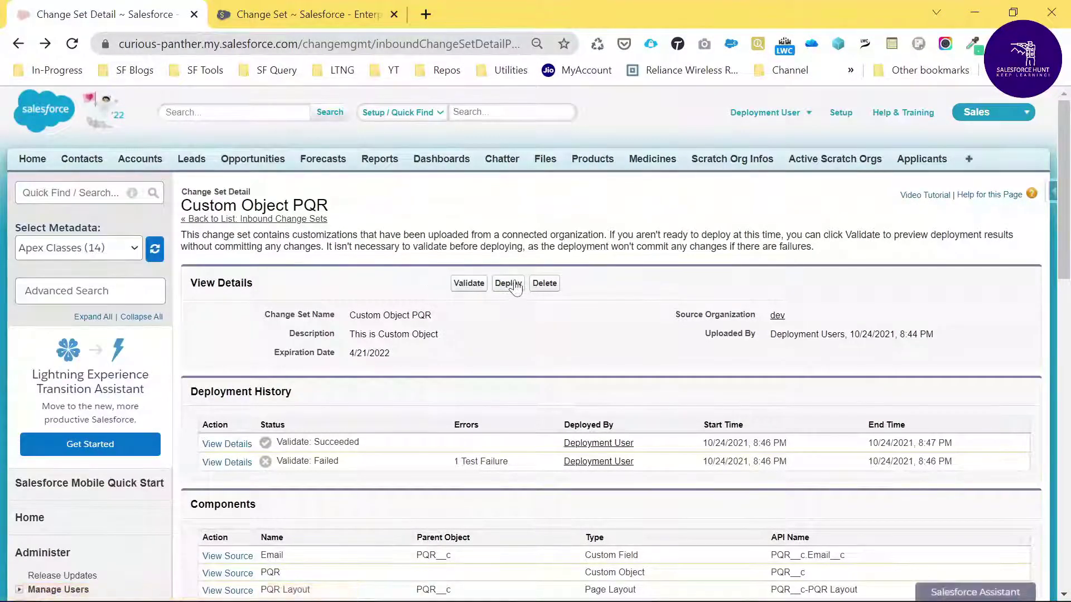
click(516, 287)
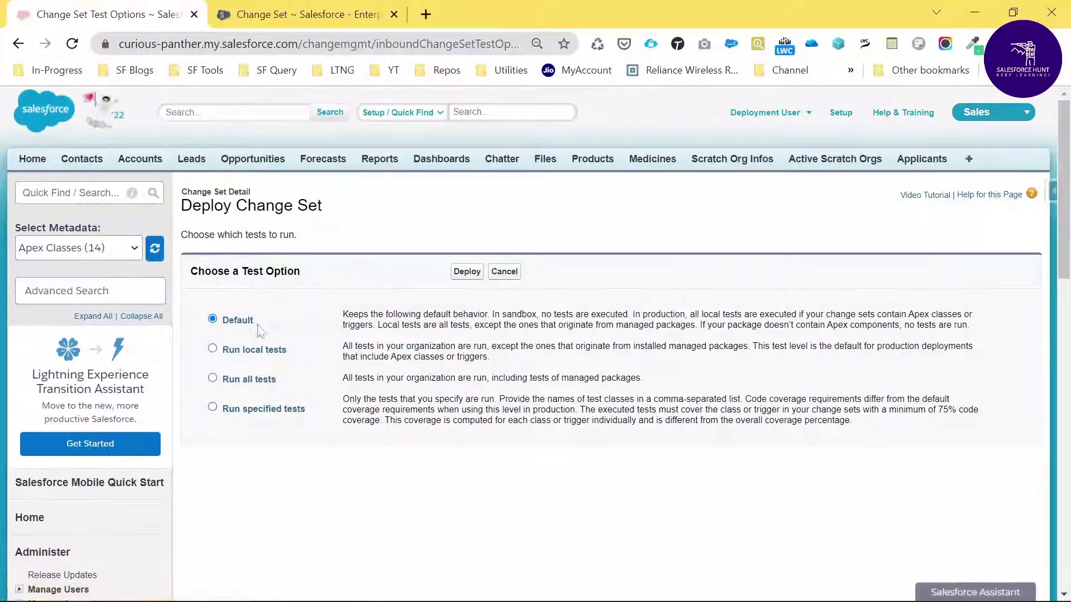
click(467, 276)
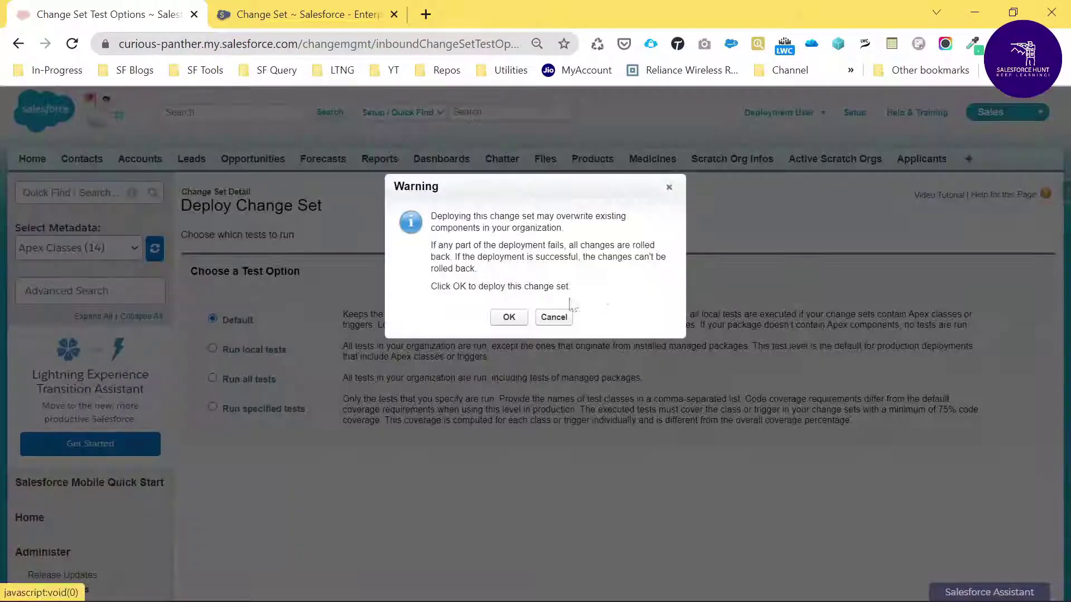
click(508, 317)
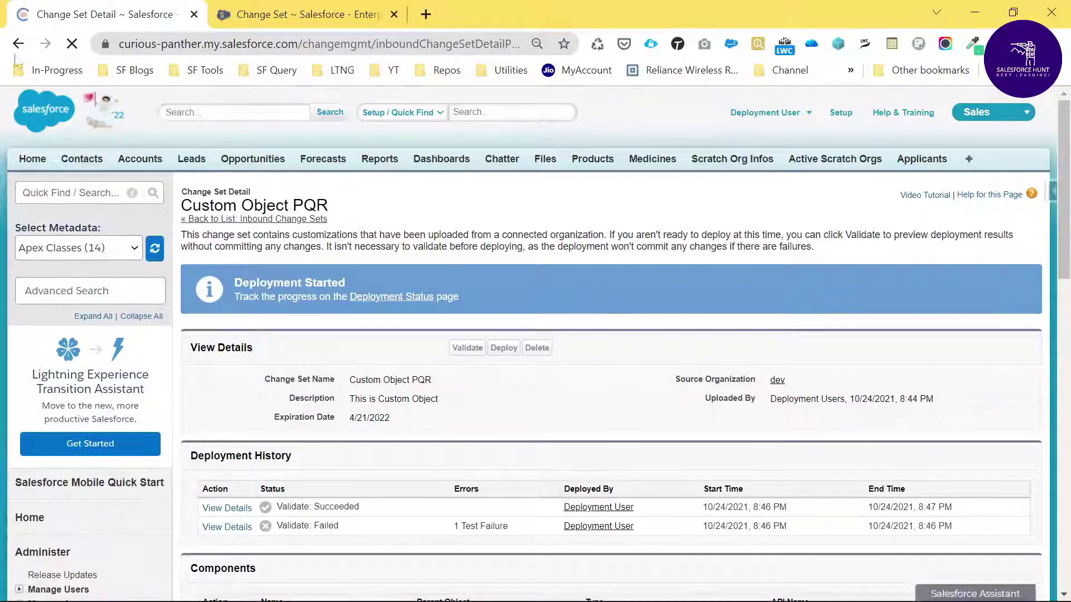
- Check Deployment Status and examine the details of the Custom Object PQR deployment
click(387, 304)
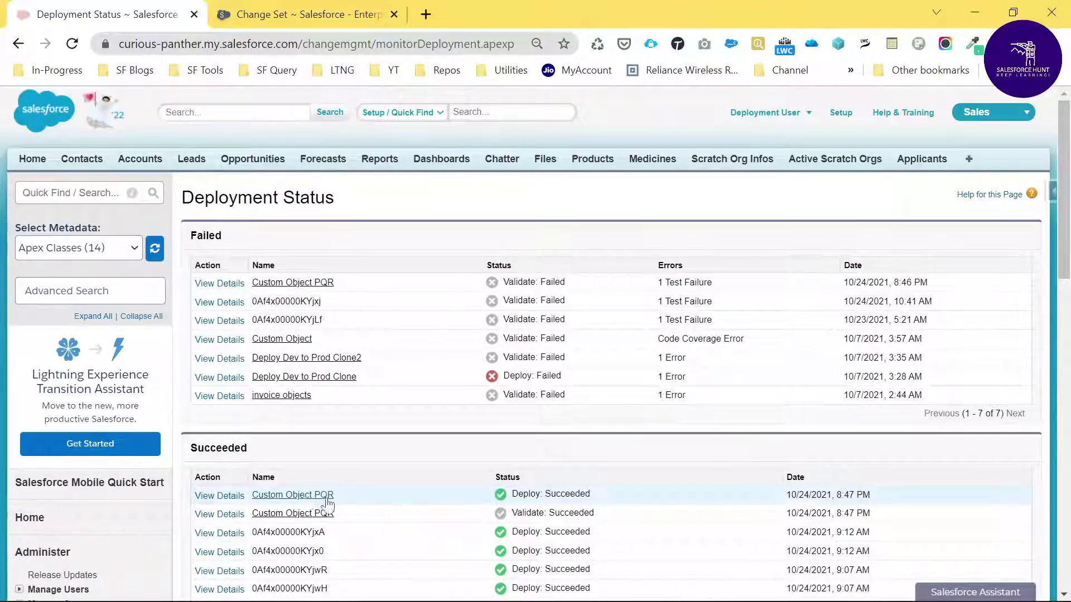
click(220, 496)
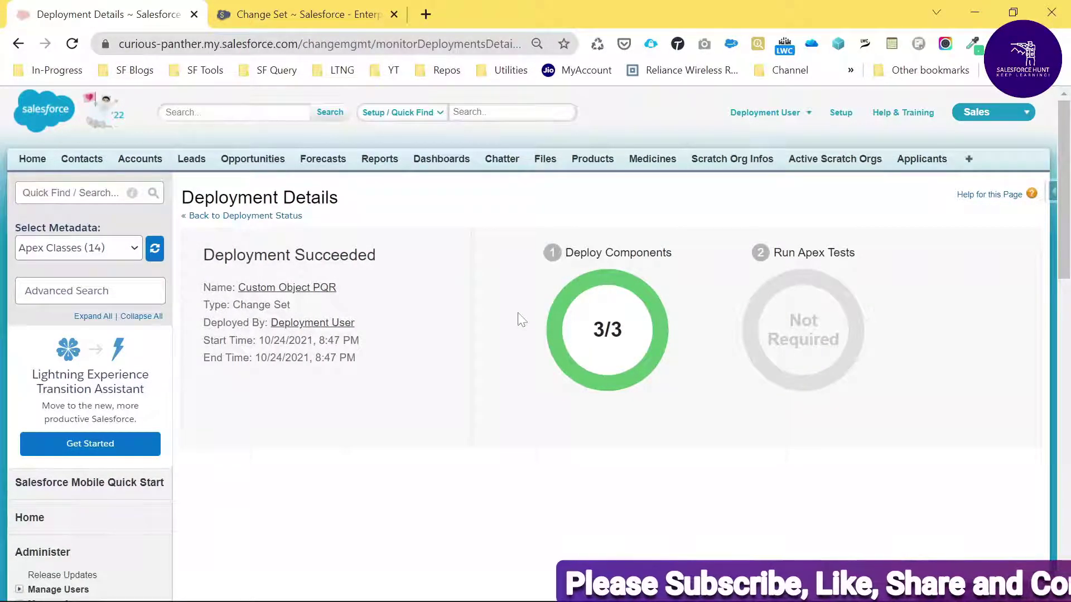
click(18, 44)
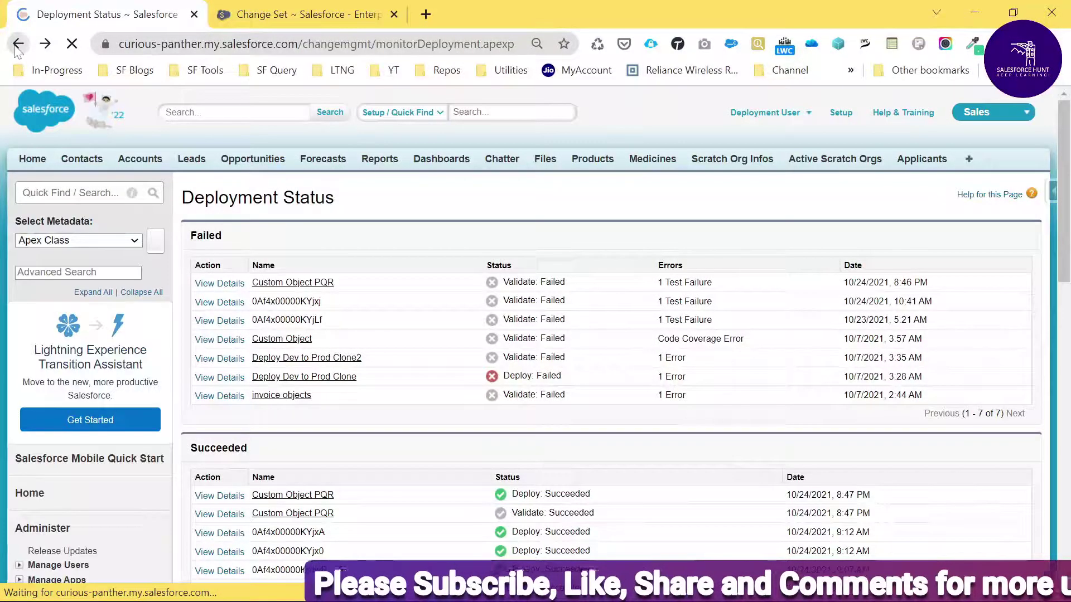
click(19, 44)
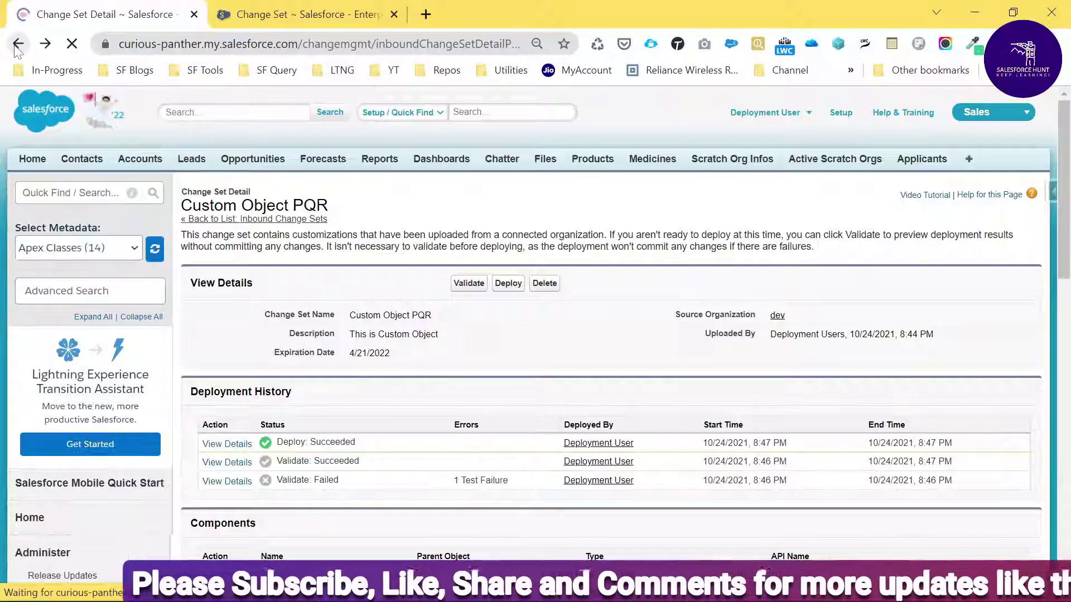
click(18, 45)
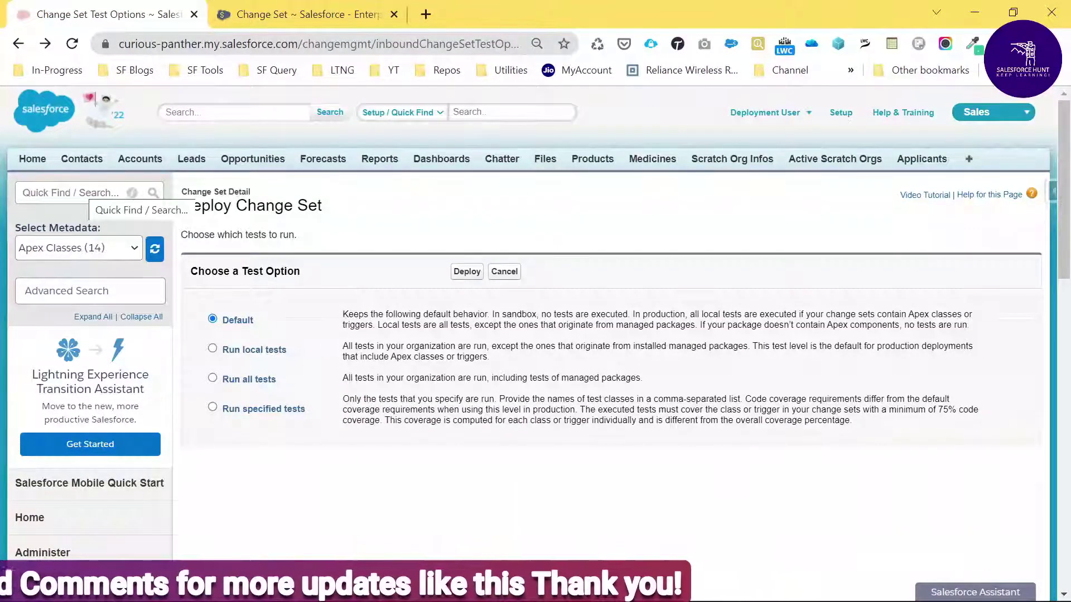
- Search the production setup for "object", open the Custom Objects list and locate PQR
click(90, 193)
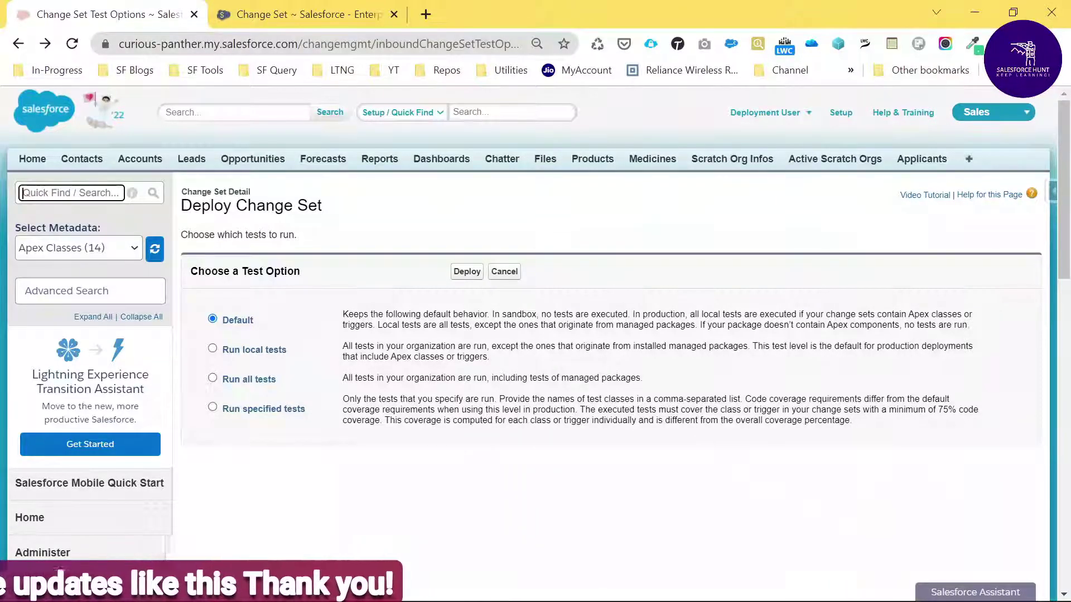
text(object)
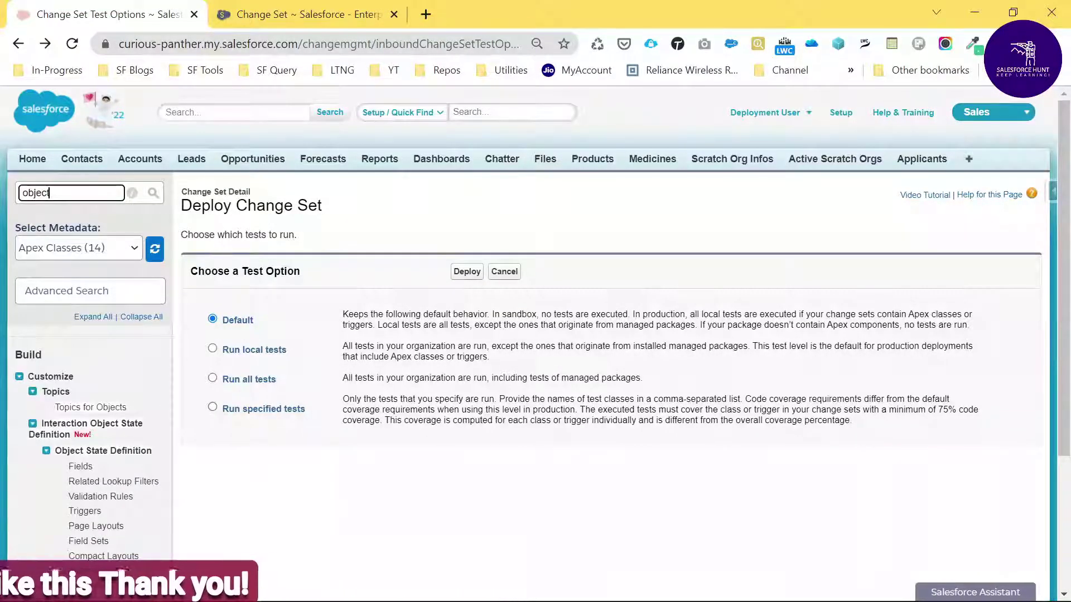
scroll(126, 501, down, 3)
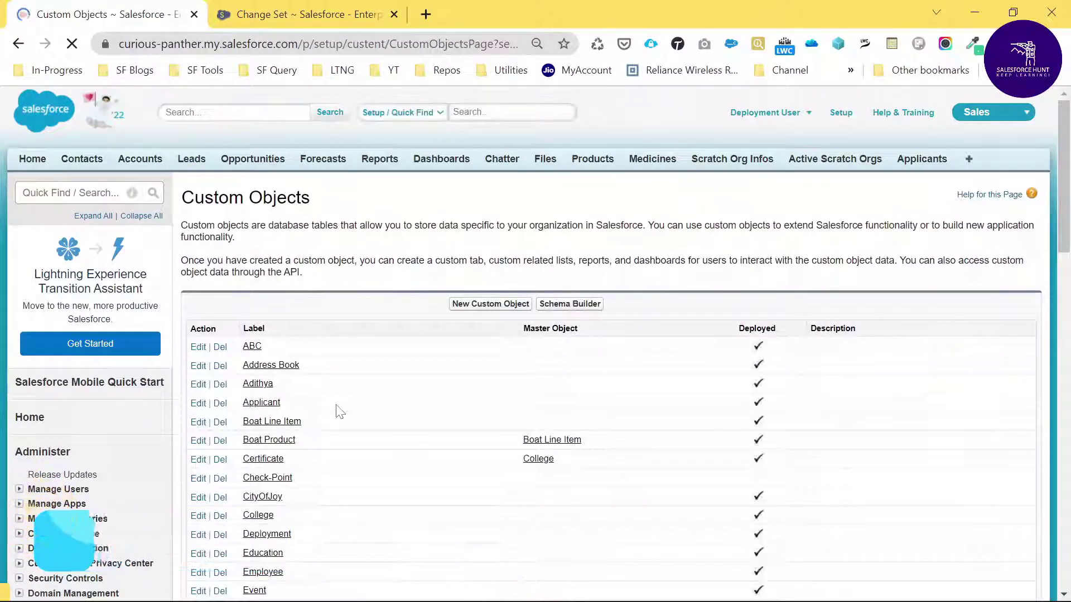
scroll(428, 509, down, 6)
scroll(430, 510, down, 8)
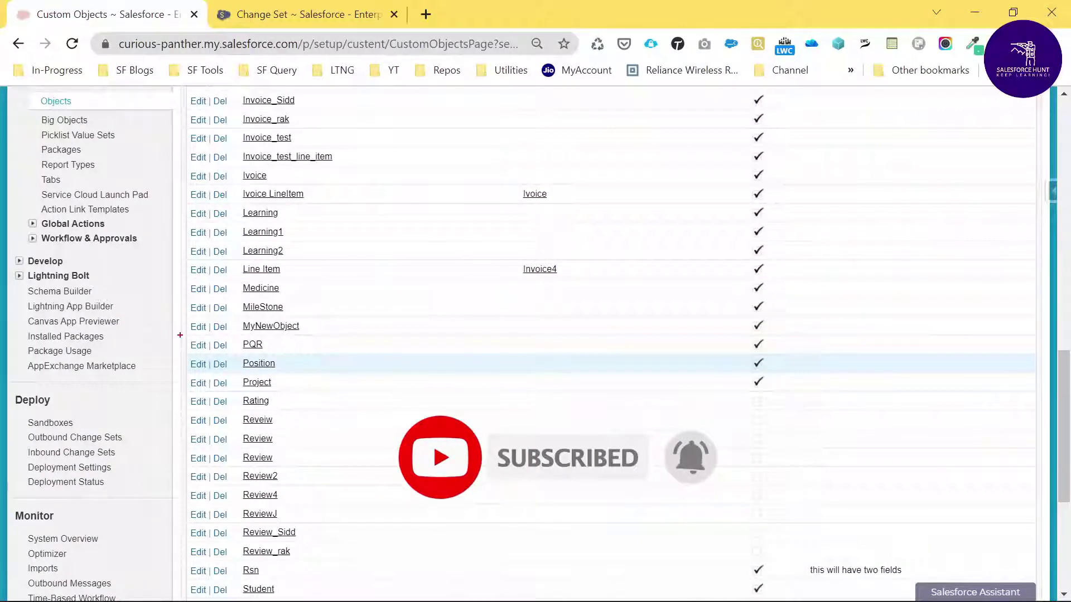
drag(181, 335, 789, 351)
key(Escape)
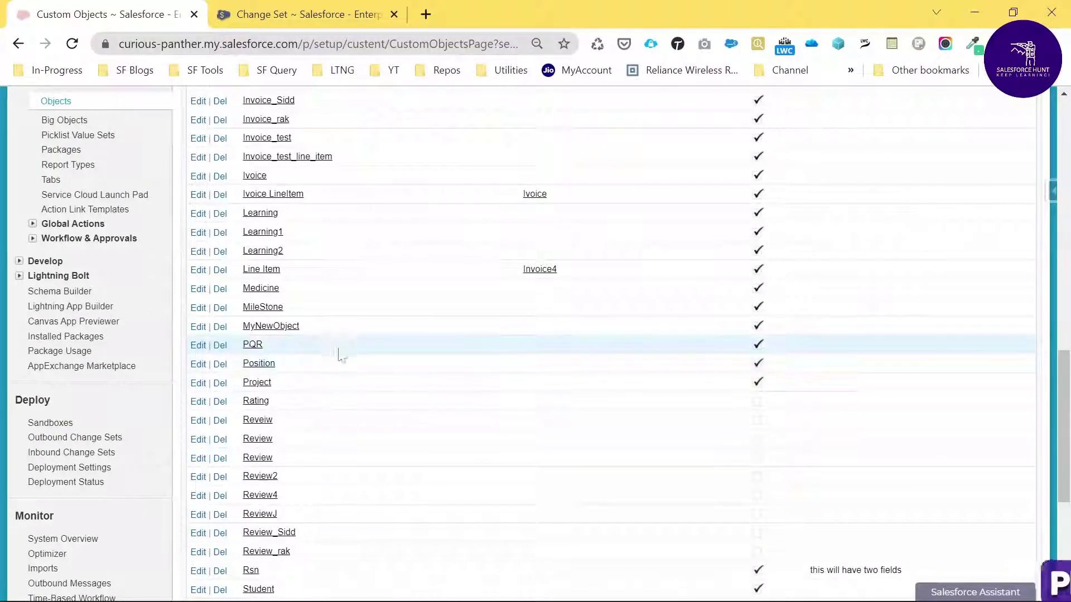
- Open the PQR custom object and check its Custom Fields & Relationships for the Email field
click(251, 347)
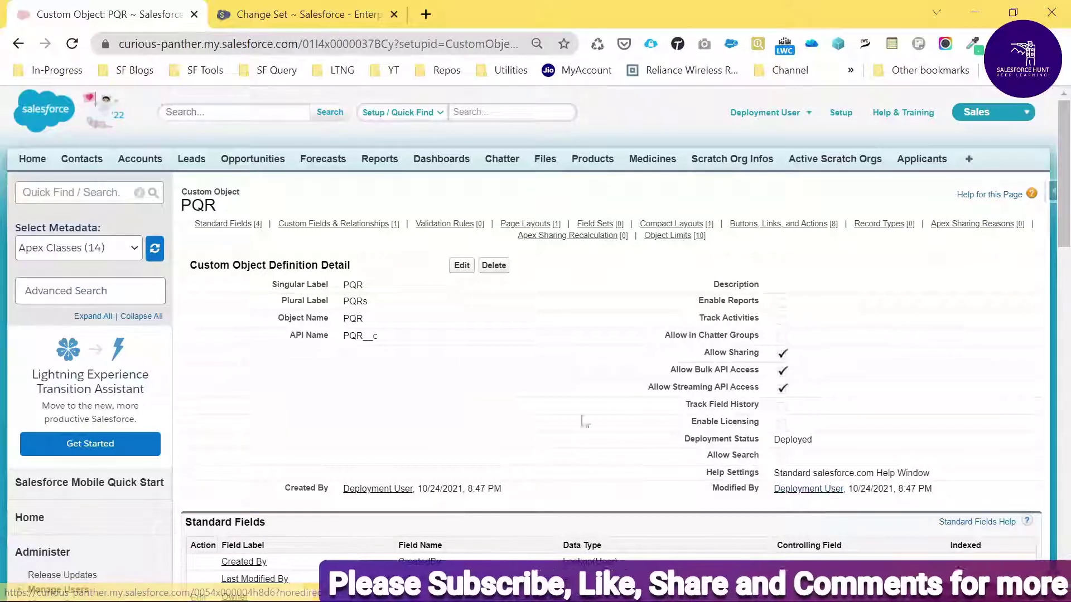
scroll(501, 430, down, 3)
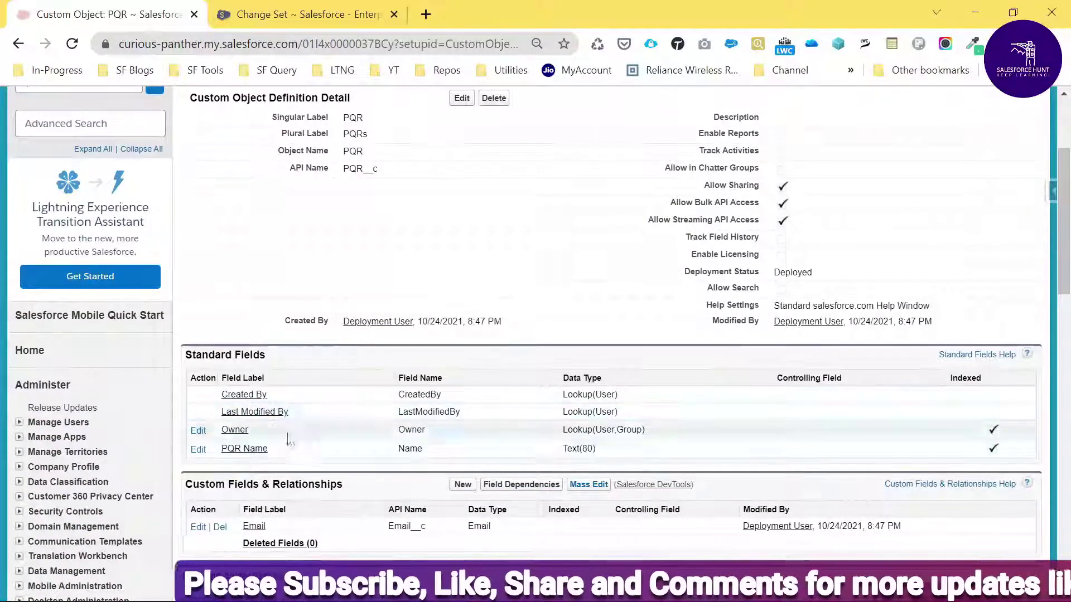
scroll(369, 529, down, 2)
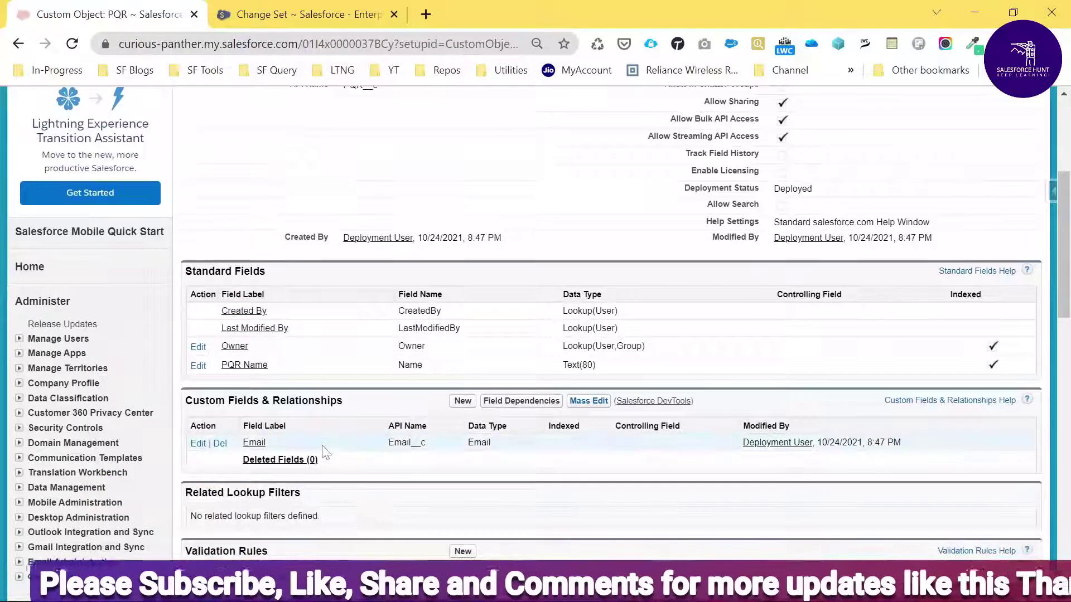
drag(281, 444, 352, 422)
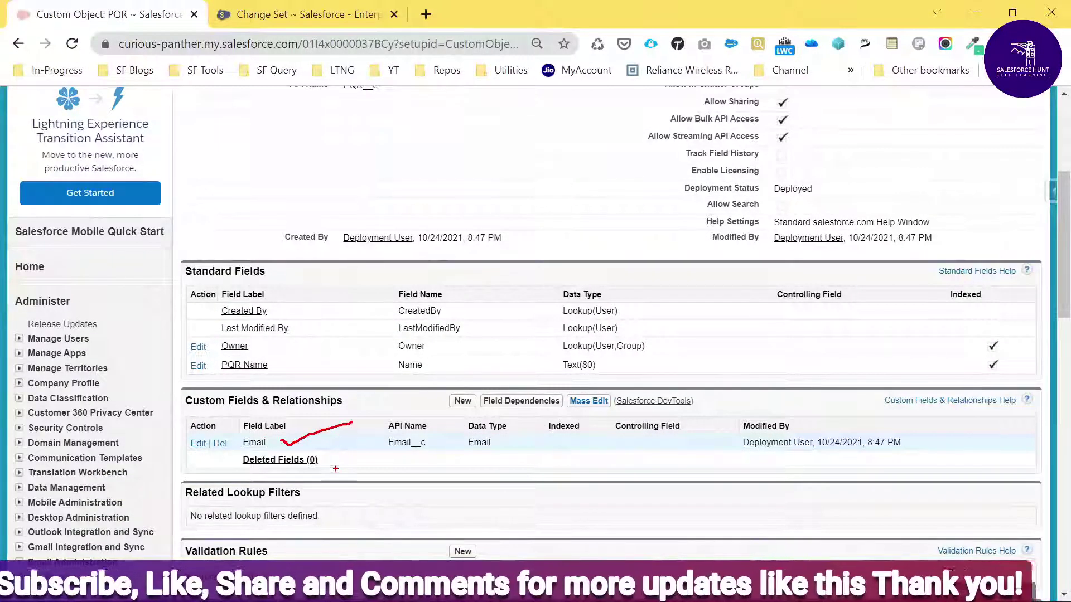